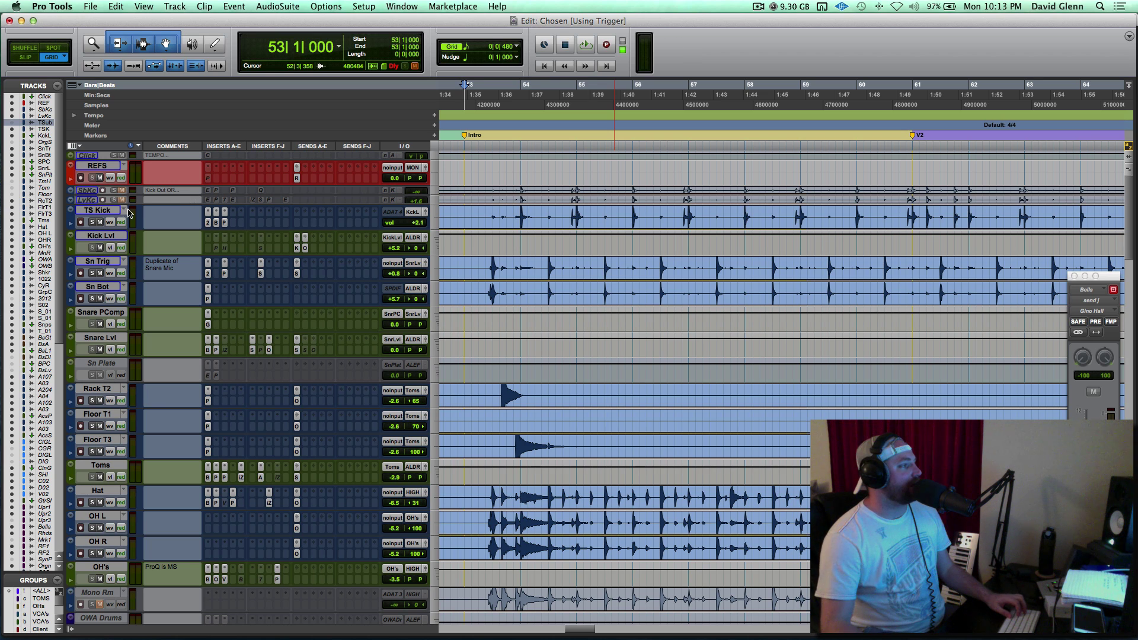
Step: Select the TS Kick track and play the drums from the Intro marker at bar 53
{"action": "left_click", "coordinate": [105, 212]}
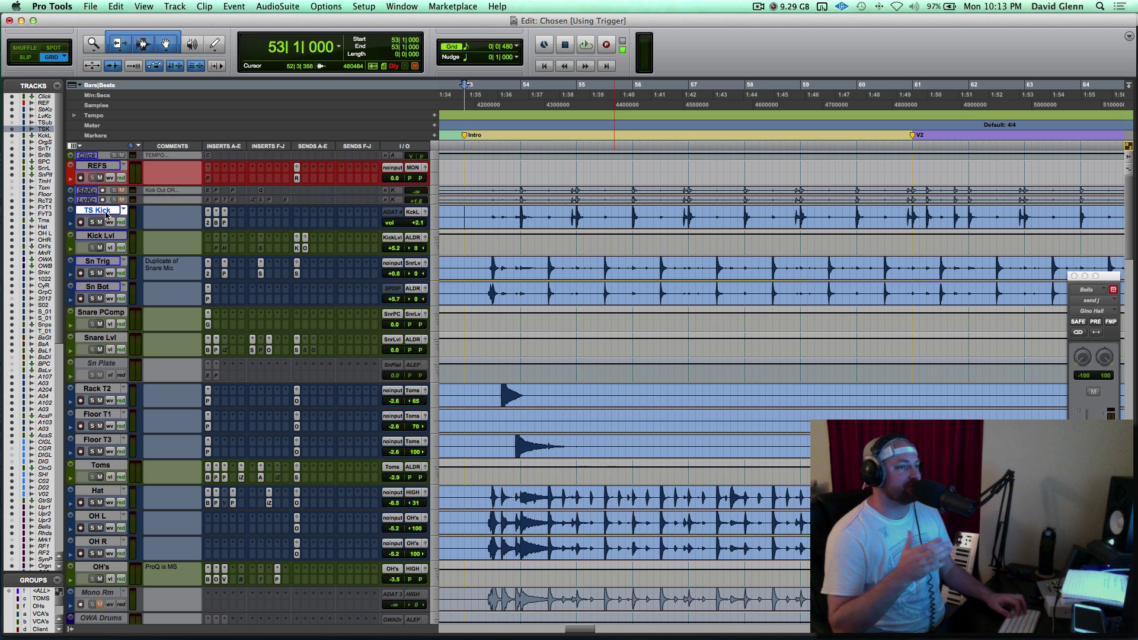
{"action": "key", "text": "space"}
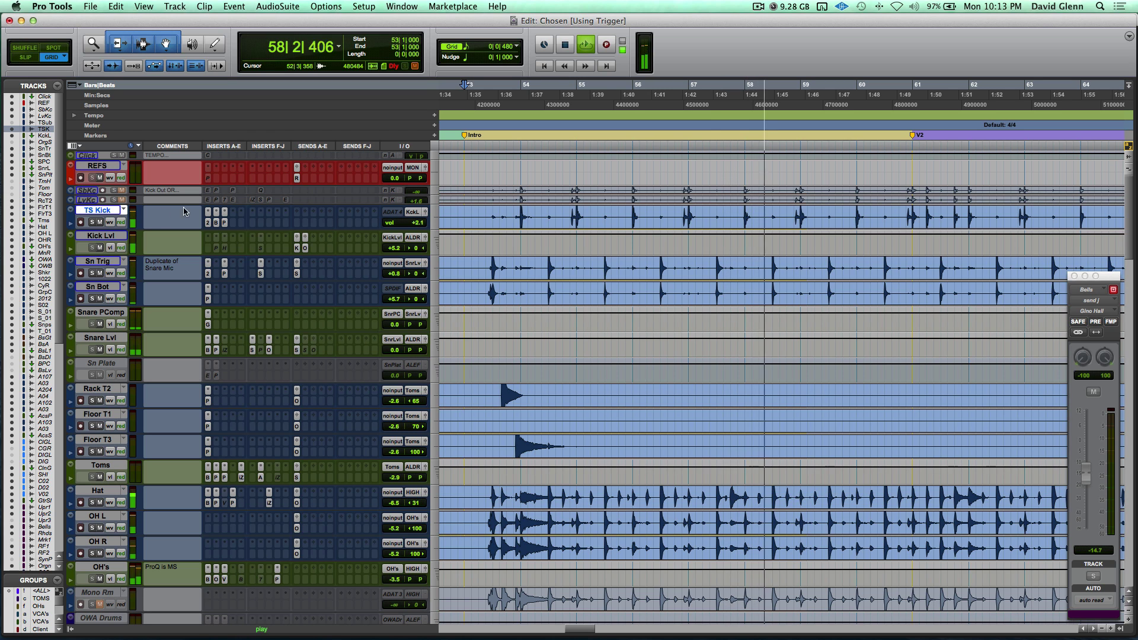
{"action": "key", "text": "space"}
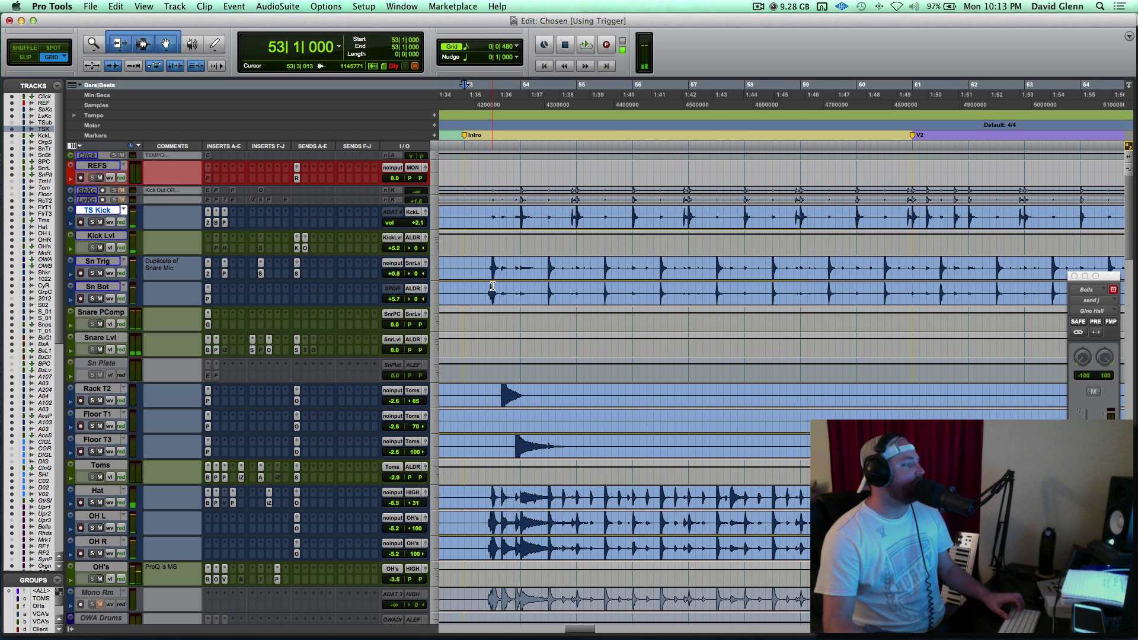
{"action": "key", "text": "r"}
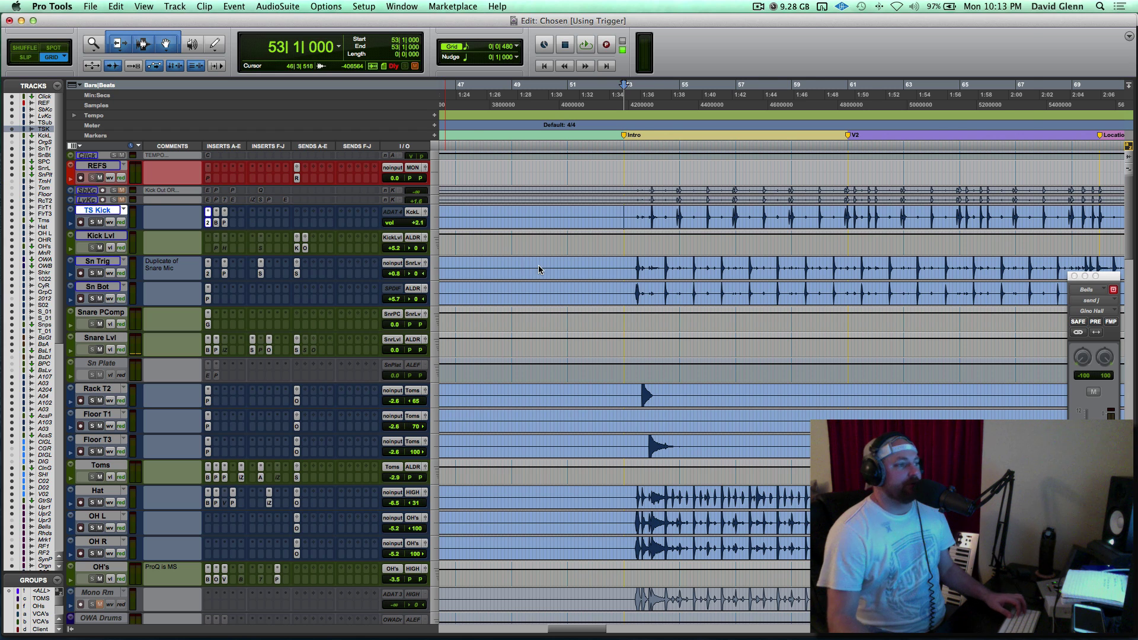
Step: In TS Kick's Trigger 2 curves, reset the Tighty NAT sample's sustain to 5.00 s and release to 10.00 s
{"action": "left_click", "coordinate": [208, 223]}
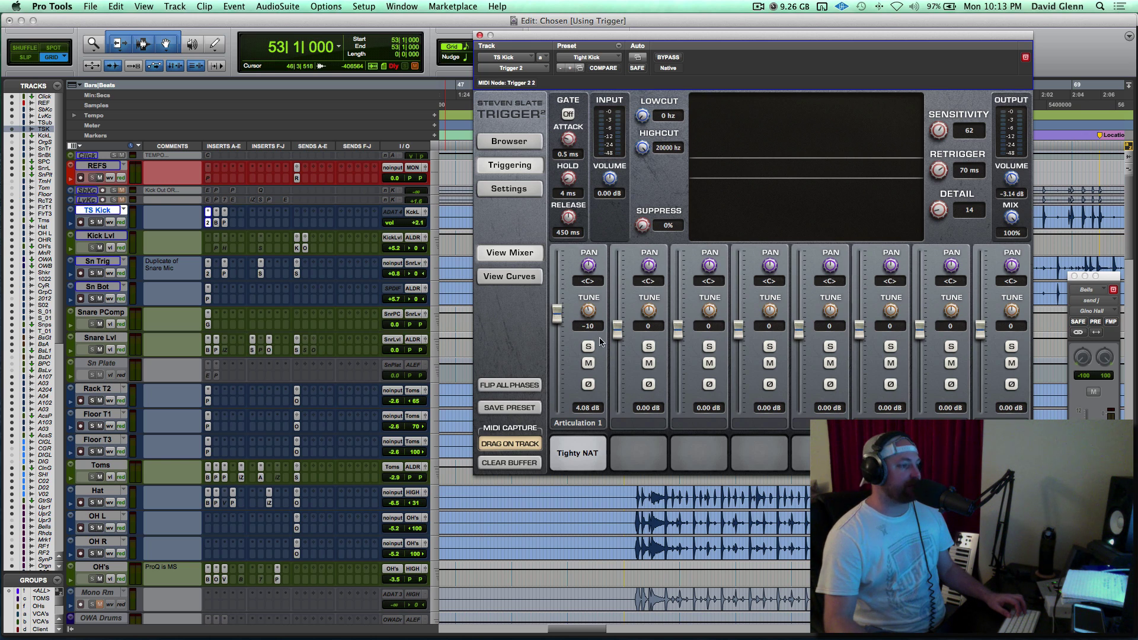
{"action": "left_click", "coordinate": [581, 458]}
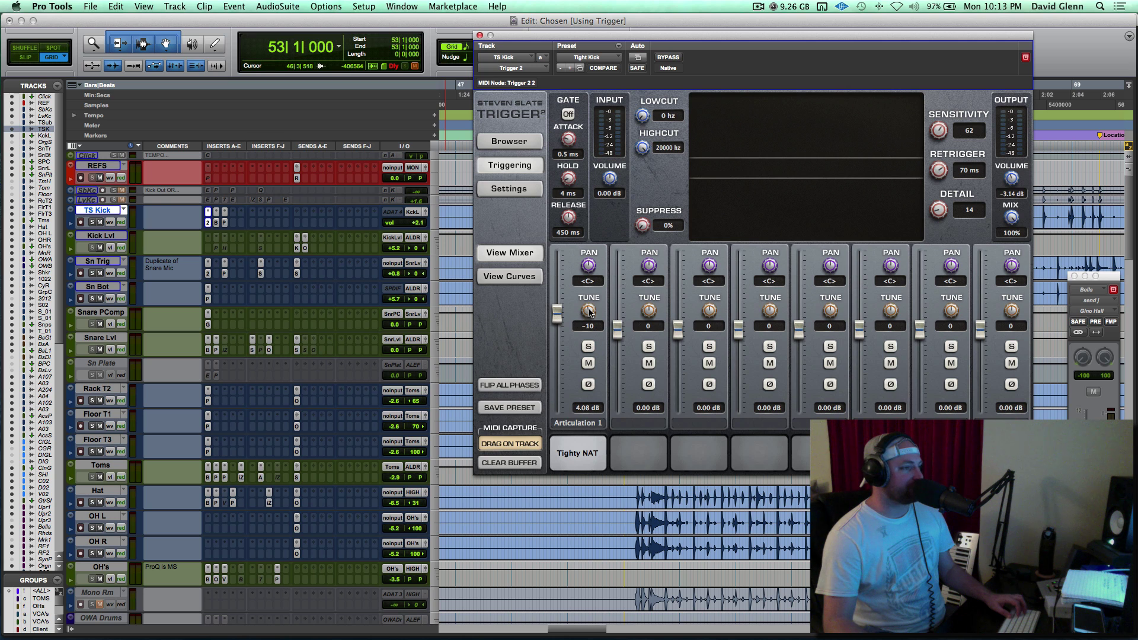
{"action": "left_click", "coordinate": [508, 279]}
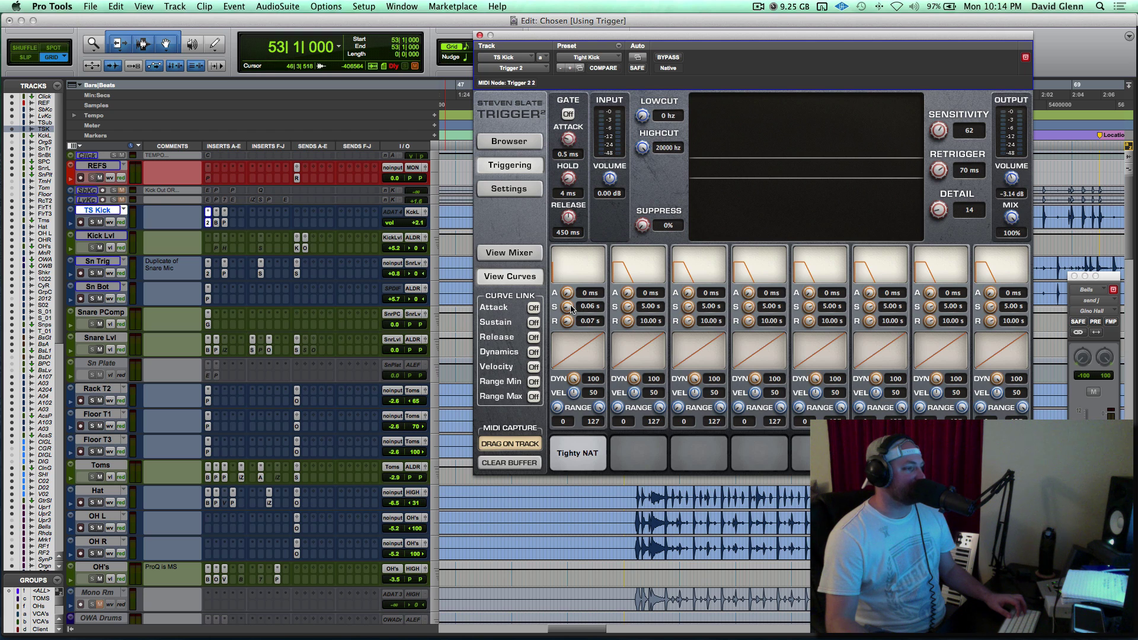
{"action": "left_click", "coordinate": [567, 323], "text": "alt"}
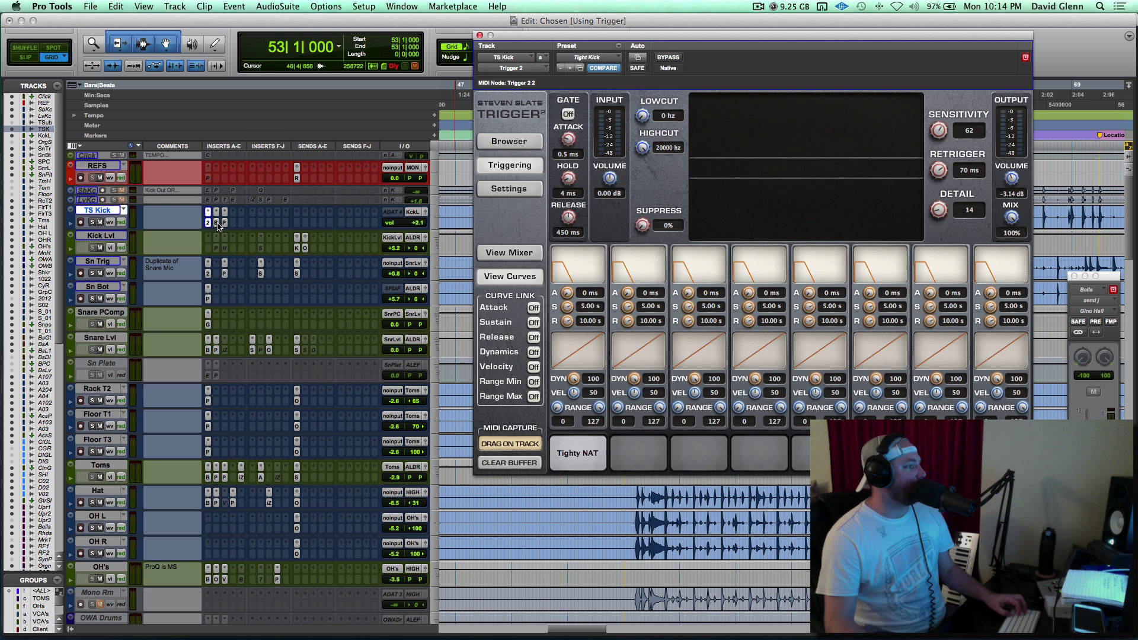
Step: Audition the Tighty NAT kick sample several times in Trigger 2
{"action": "left_click", "coordinate": [103, 209]}
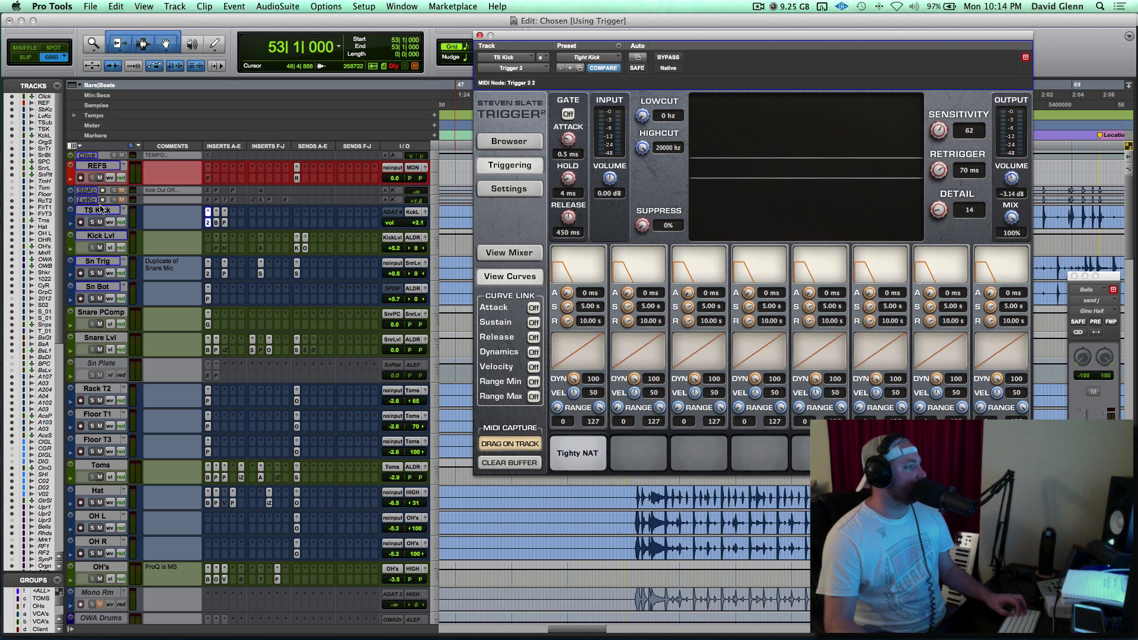
{"action": "left_click", "coordinate": [579, 449]}
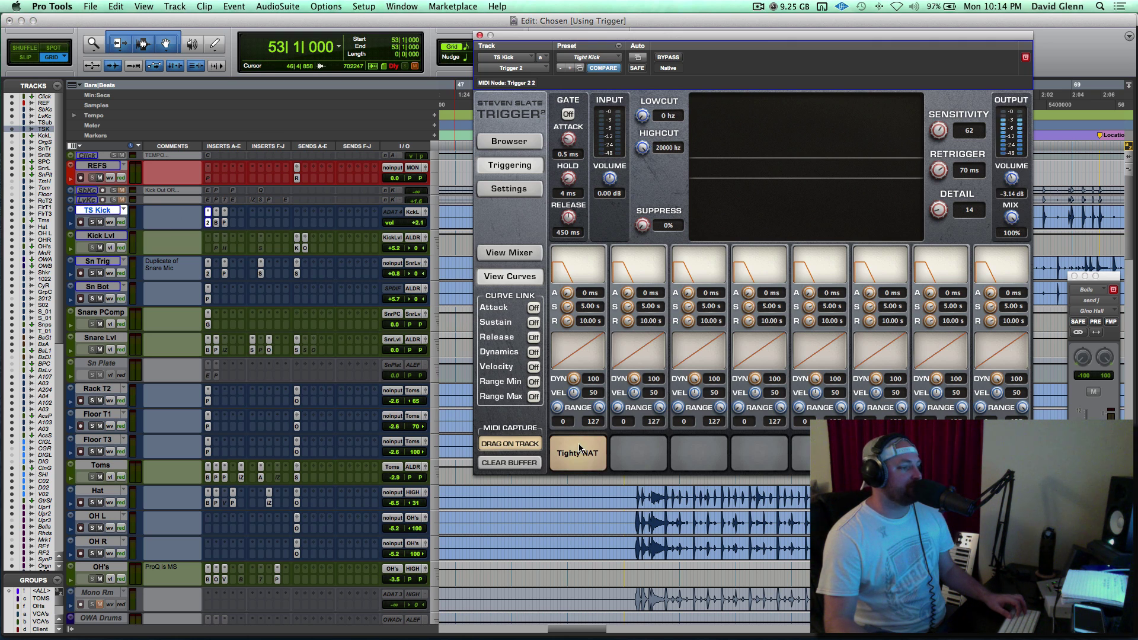
{"action": "left_click", "coordinate": [580, 449]}
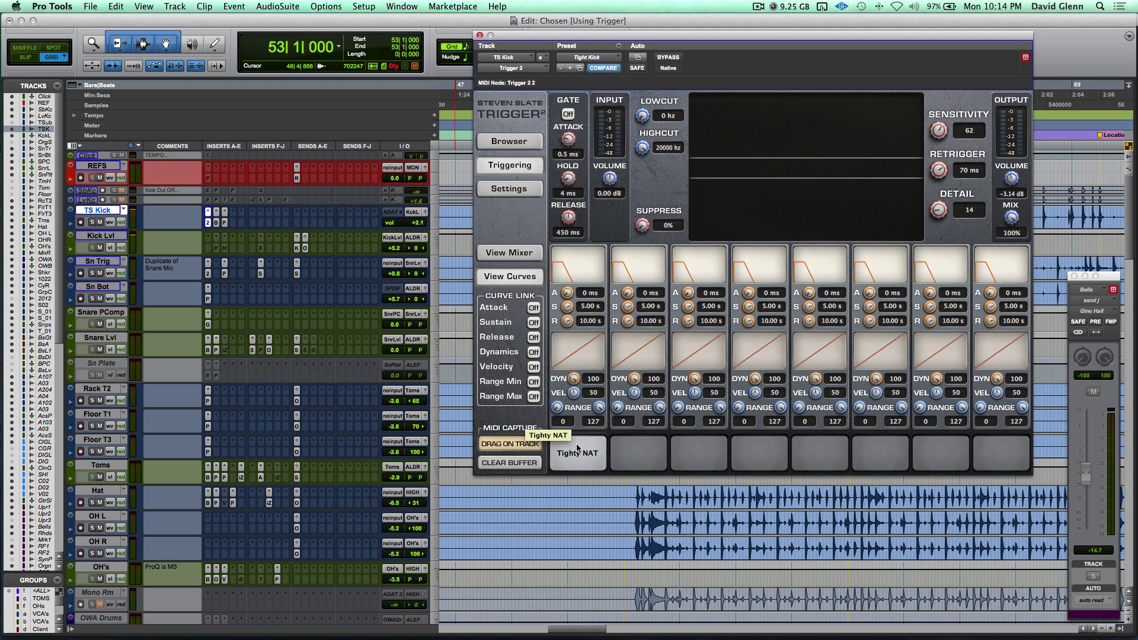
{"action": "left_click", "coordinate": [579, 440]}
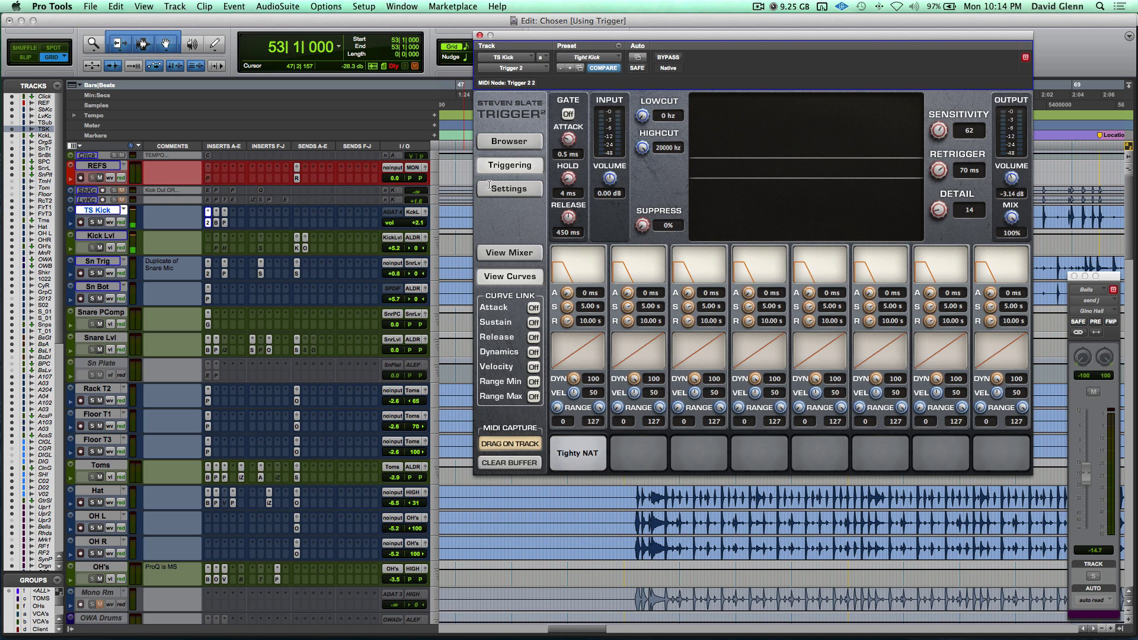
Step: Raise the TS Kick track's volume to +3.3 dB during playback from bar 53
{"action": "key", "text": "space"}
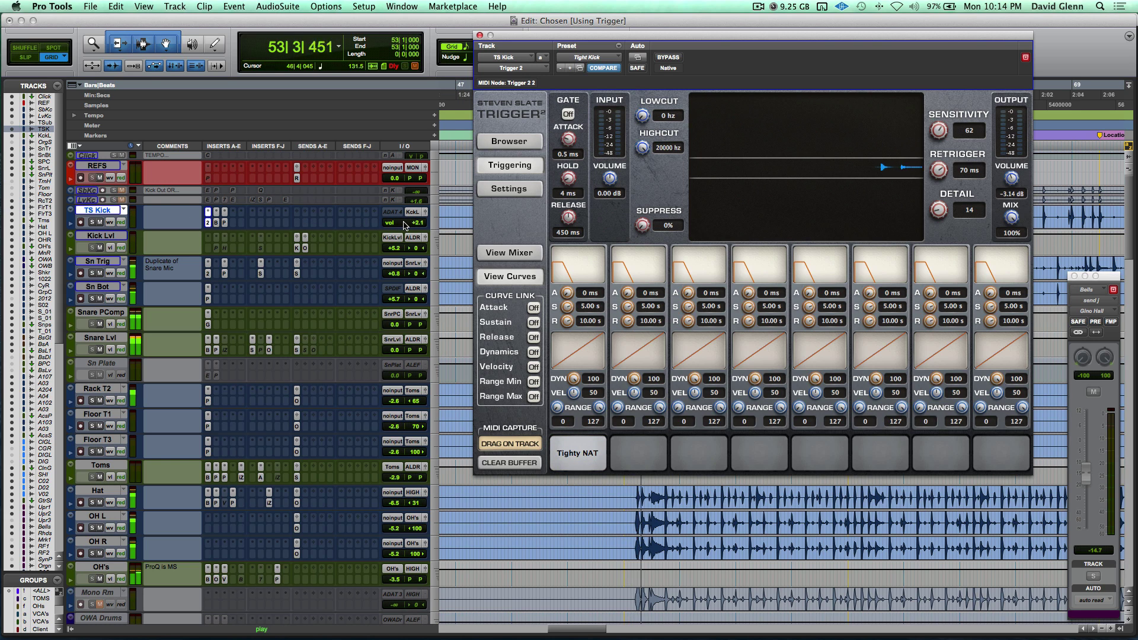
{"action": "left_click", "coordinate": [403, 224]}
{"action": "left_click_drag", "start_coordinate": [403, 224], "coordinate": [403, 223]}
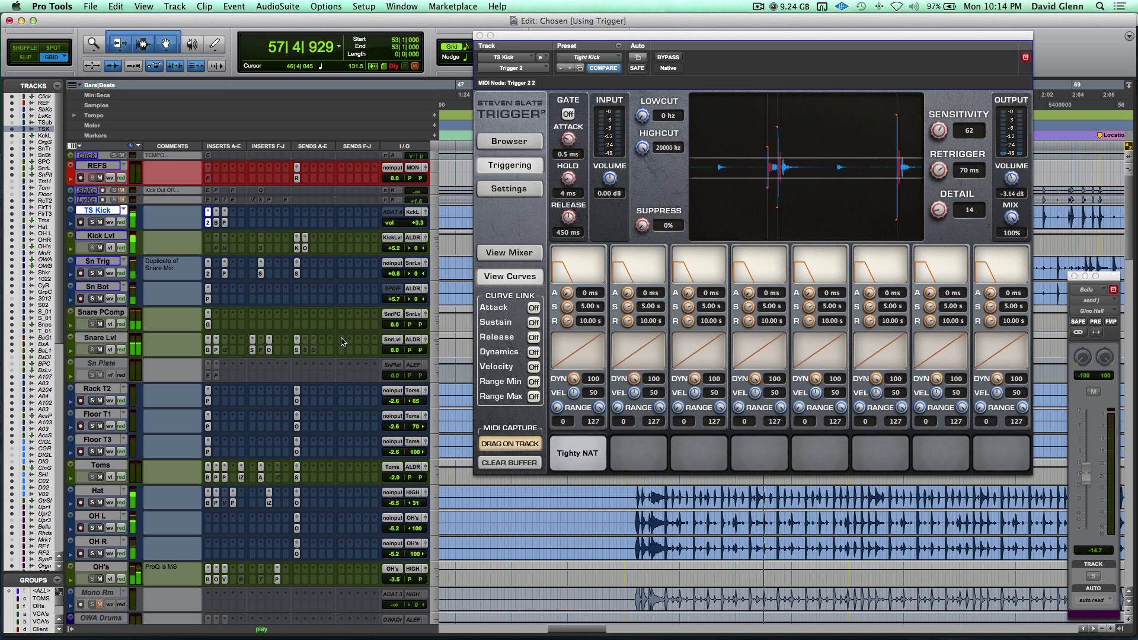
{"action": "key", "text": "space"}
Step: Insert a multichannel FabFilter Pro-Q 2 equalizer in the first insert slot of the MASTER track
{"action": "scroll", "coordinate": [341, 342], "scroll_direction": "down", "scroll_amount": 15}
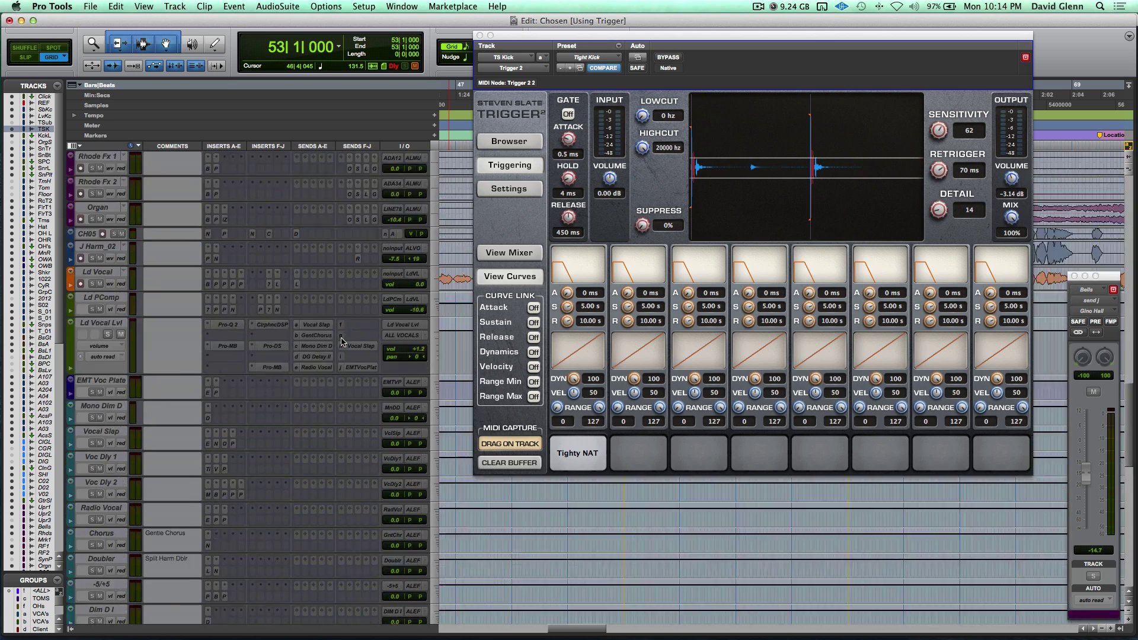
{"action": "scroll", "coordinate": [341, 342], "scroll_direction": "down", "scroll_amount": 20}
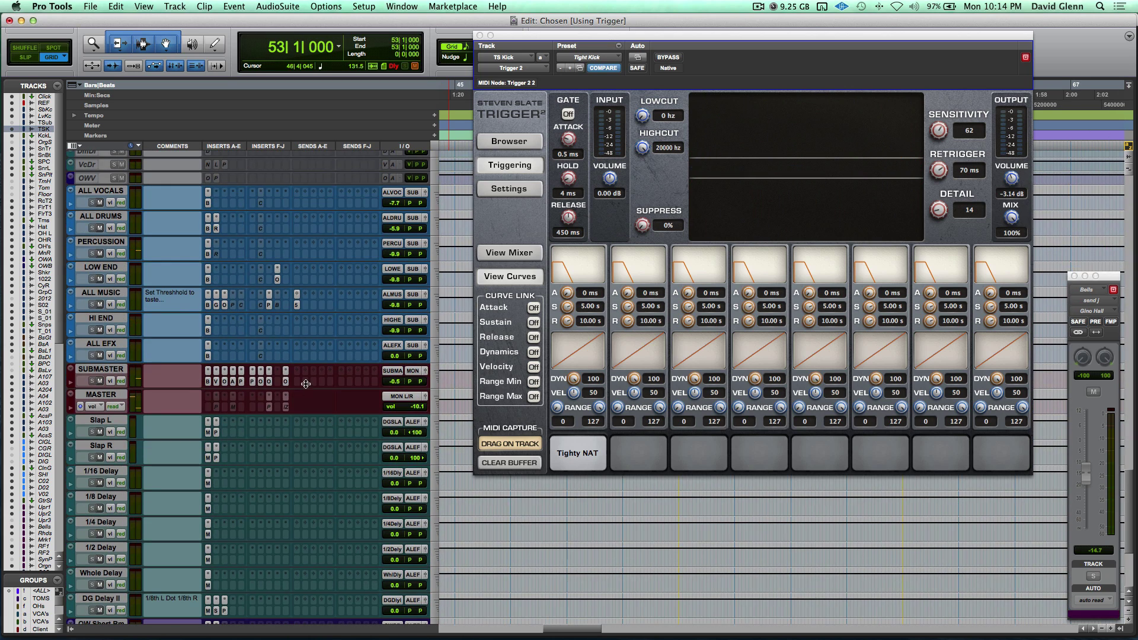
{"action": "left_click", "coordinate": [210, 400]}
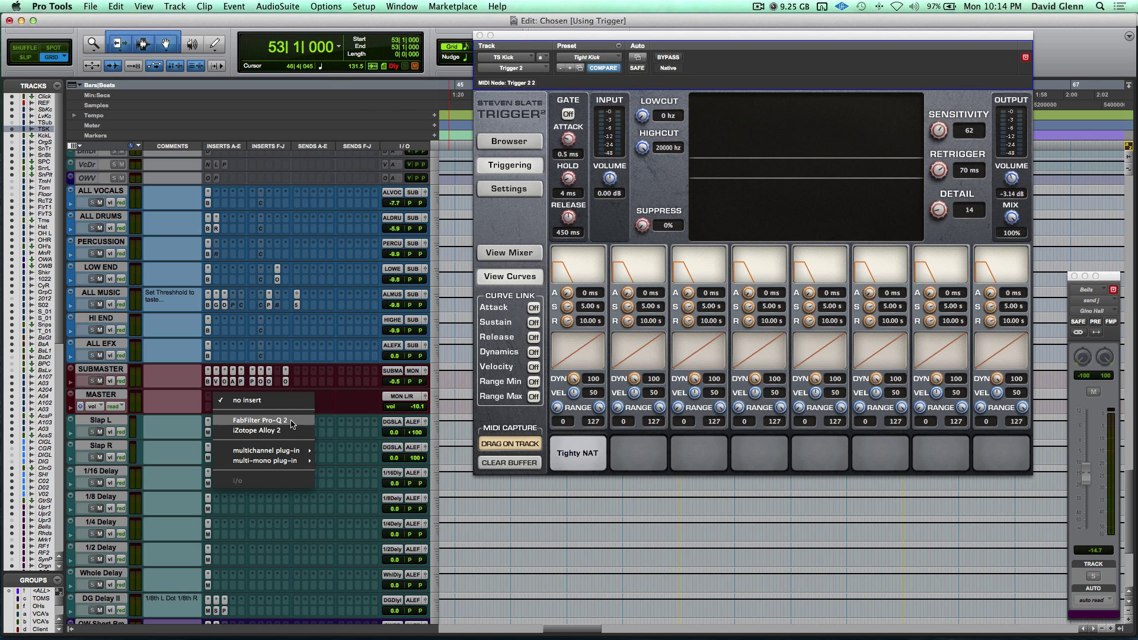
{"action": "mouse_move", "coordinate": [285, 451]}
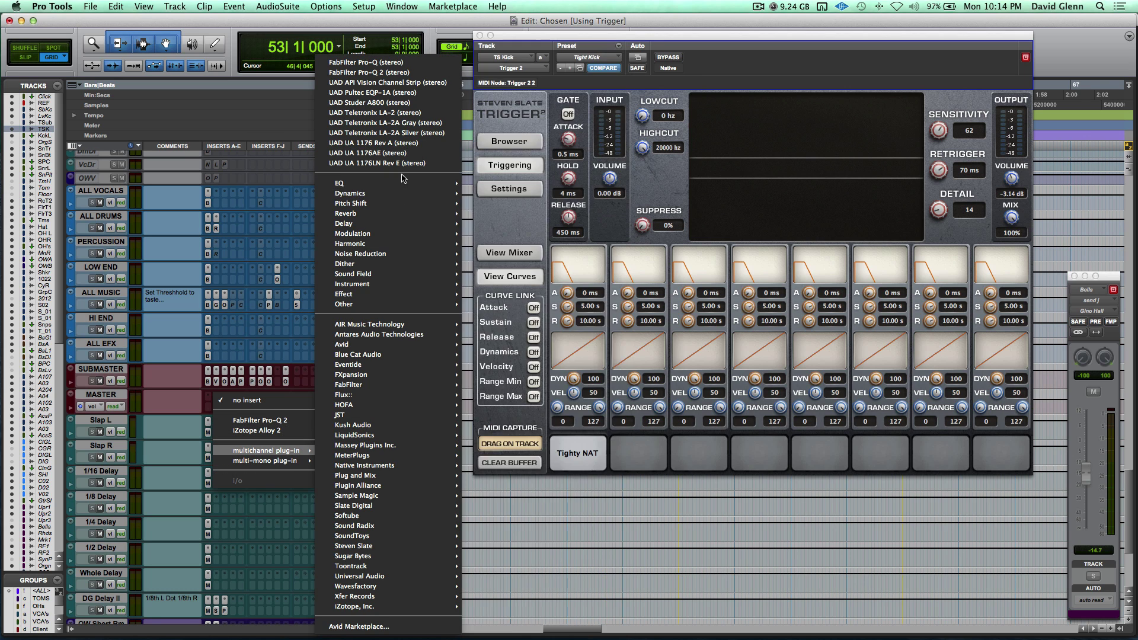
{"action": "mouse_move", "coordinate": [403, 183]}
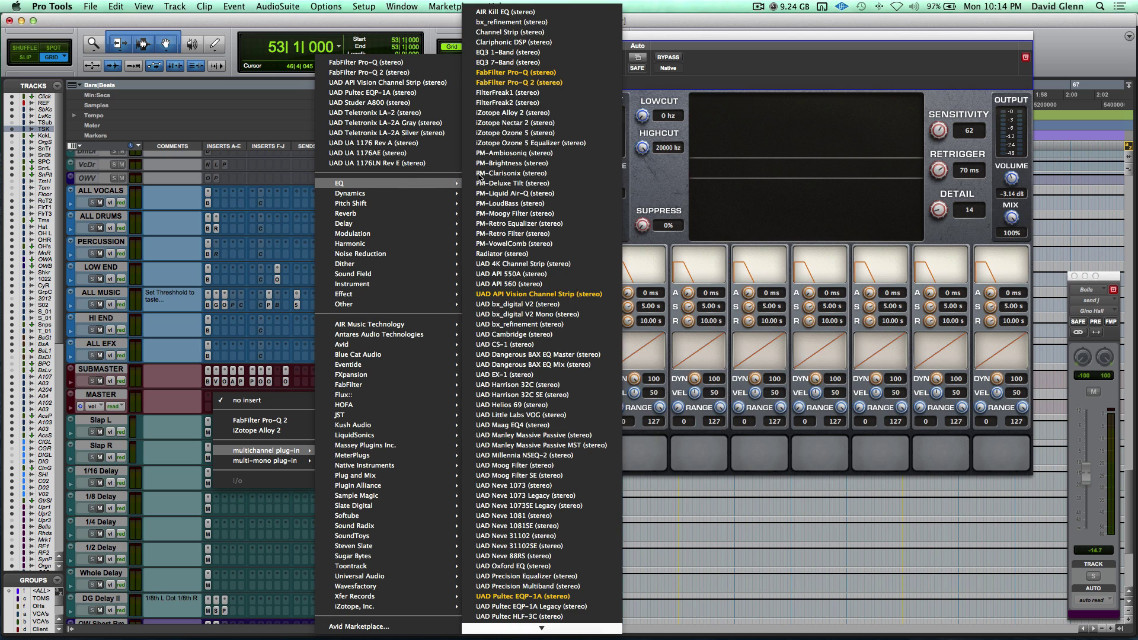
{"action": "left_click", "coordinate": [550, 83]}
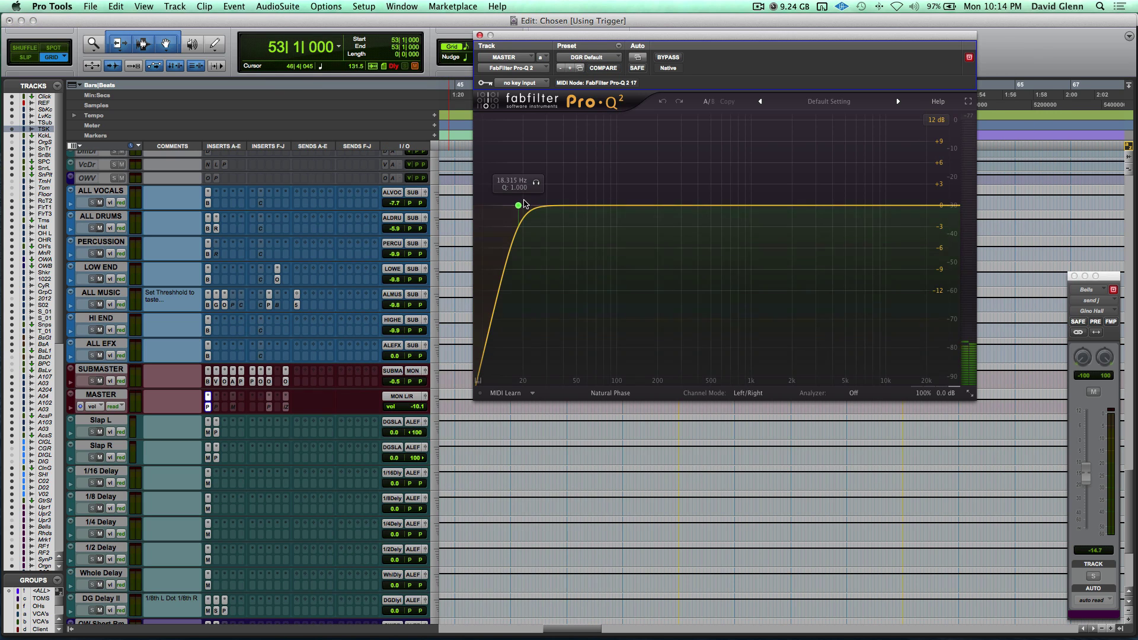
Step: Delete the equalizer's low cut band and add a high cut band at about 133 Hz
{"action": "right_click", "coordinate": [520, 207]}
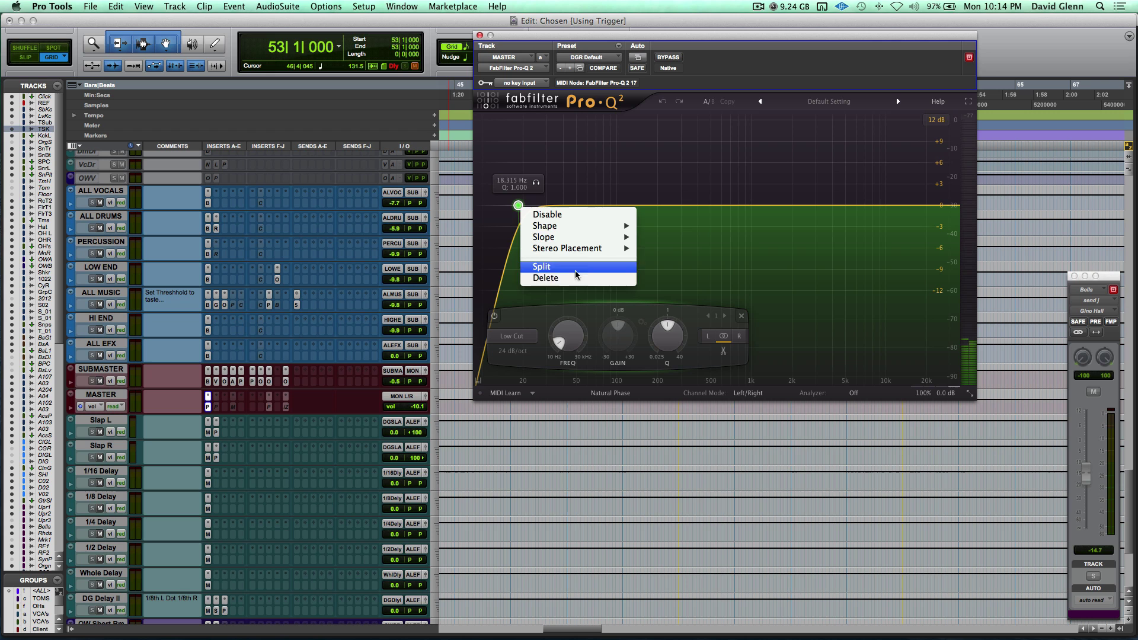
{"action": "left_click", "coordinate": [543, 277]}
{"action": "double_click", "coordinate": [948, 205]}
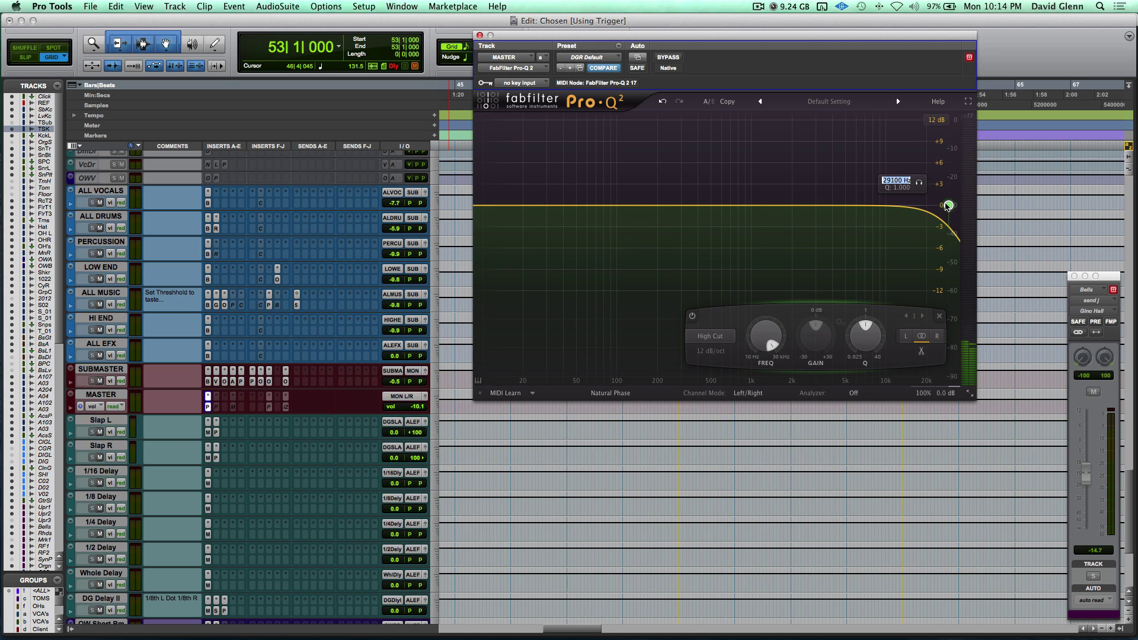
{"action": "left_click_drag", "start_coordinate": [952, 207], "coordinate": [639, 205]}
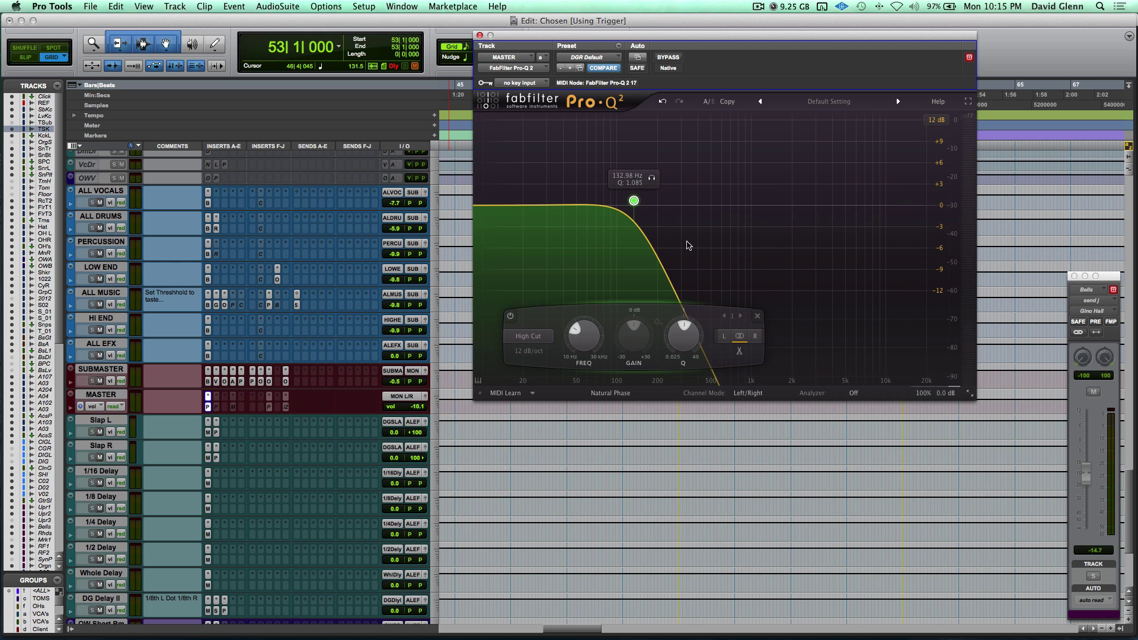
Step: Reset the high cut band's Q to 1.000 and set its frequency to 135 Hz
{"action": "double_click", "coordinate": [683, 343]}
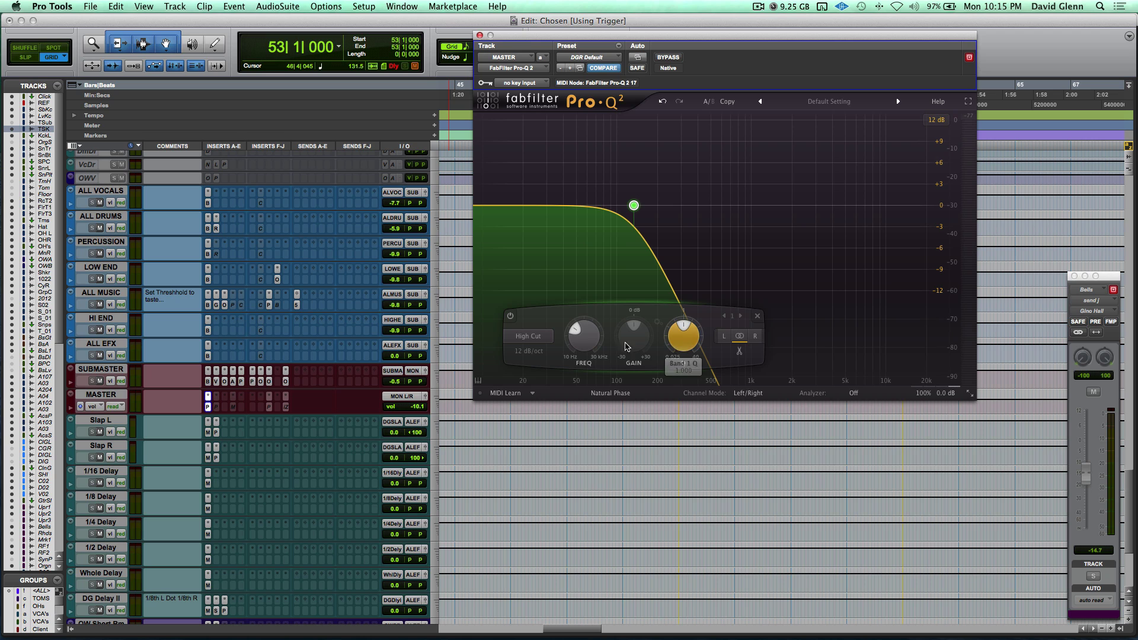
{"action": "double_click", "coordinate": [592, 342]}
{"action": "type", "text": "135"}
{"action": "key", "text": "Return"}
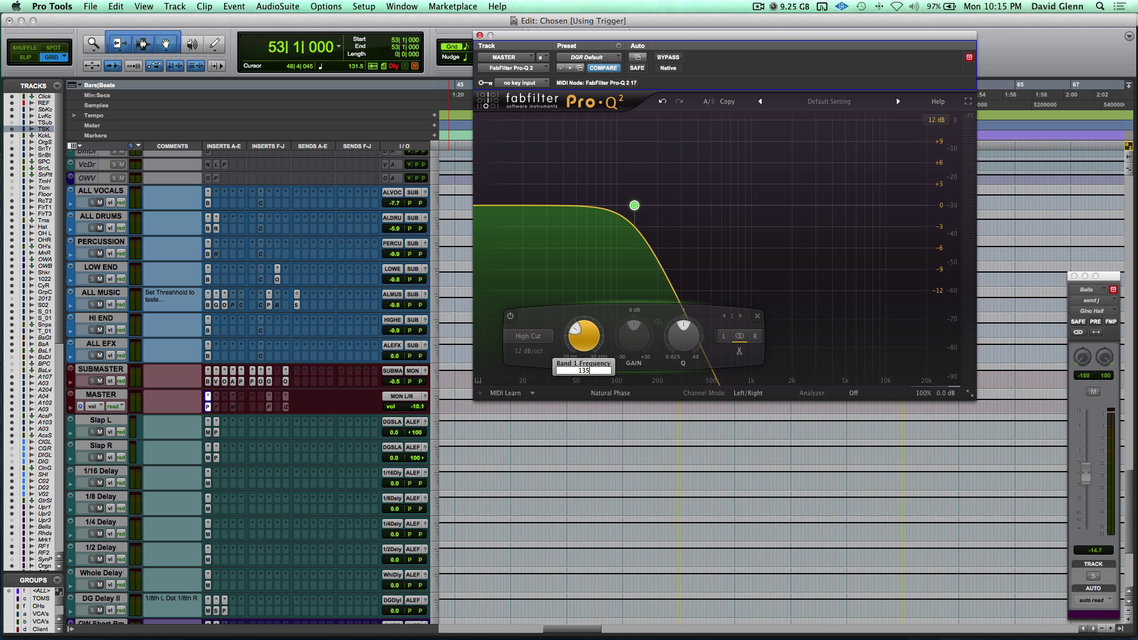
Step: Play the mix from bar 53 through the master high cut, listening to the TS Kick's low end
{"action": "key", "text": "space"}
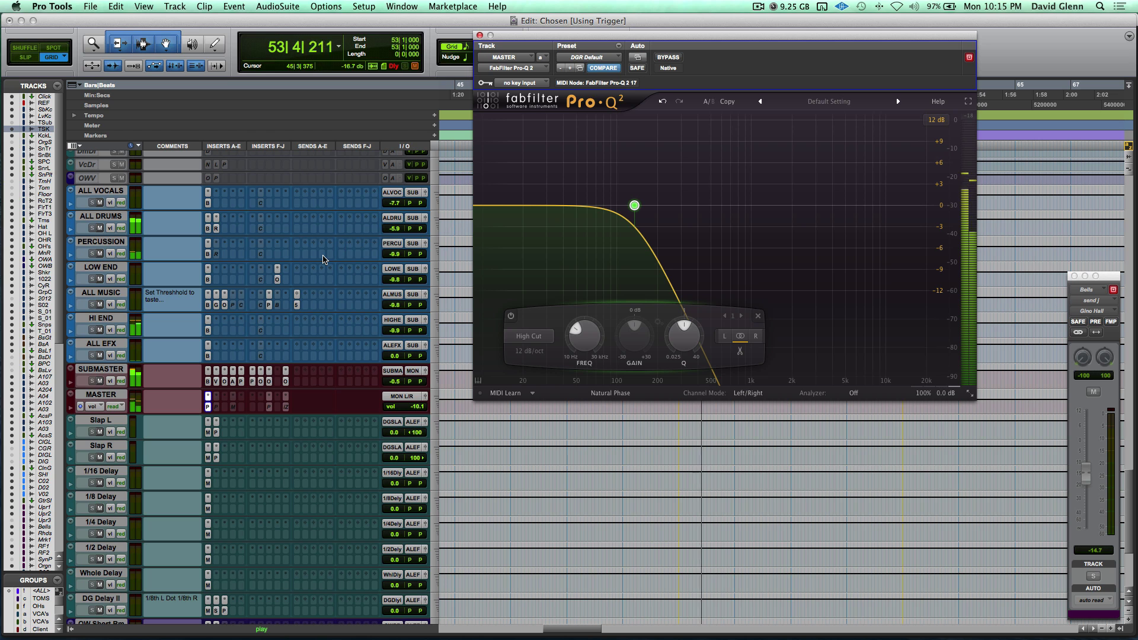
{"action": "scroll", "coordinate": [323, 260], "scroll_direction": "up", "scroll_amount": 15}
{"action": "scroll", "coordinate": [323, 259], "scroll_direction": "up", "scroll_amount": 15}
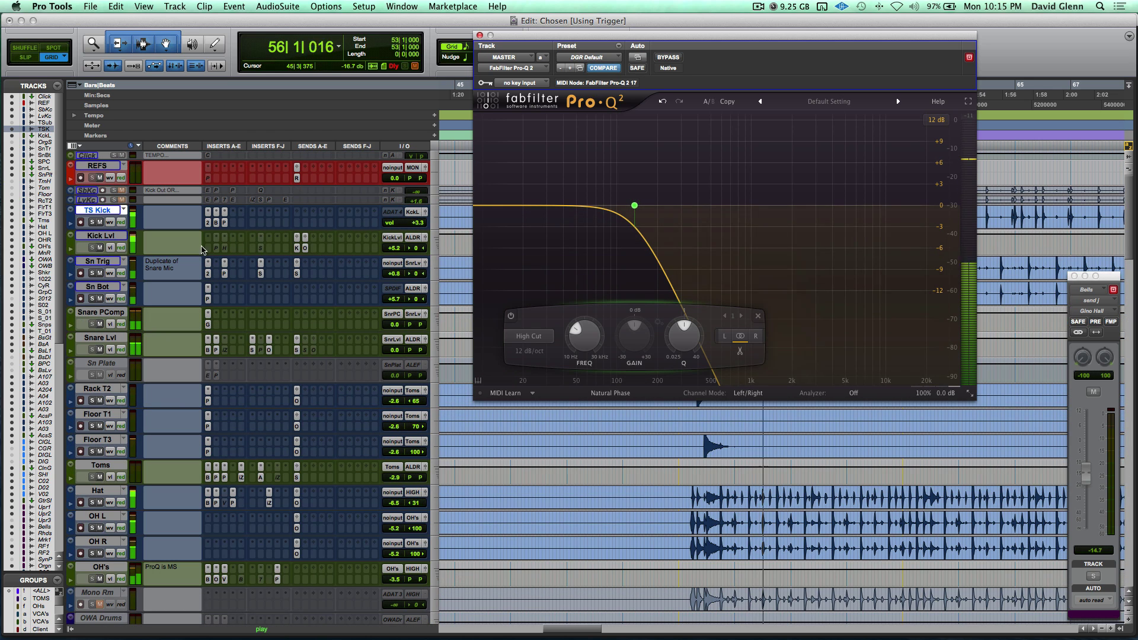
{"action": "left_click", "coordinate": [103, 212]}
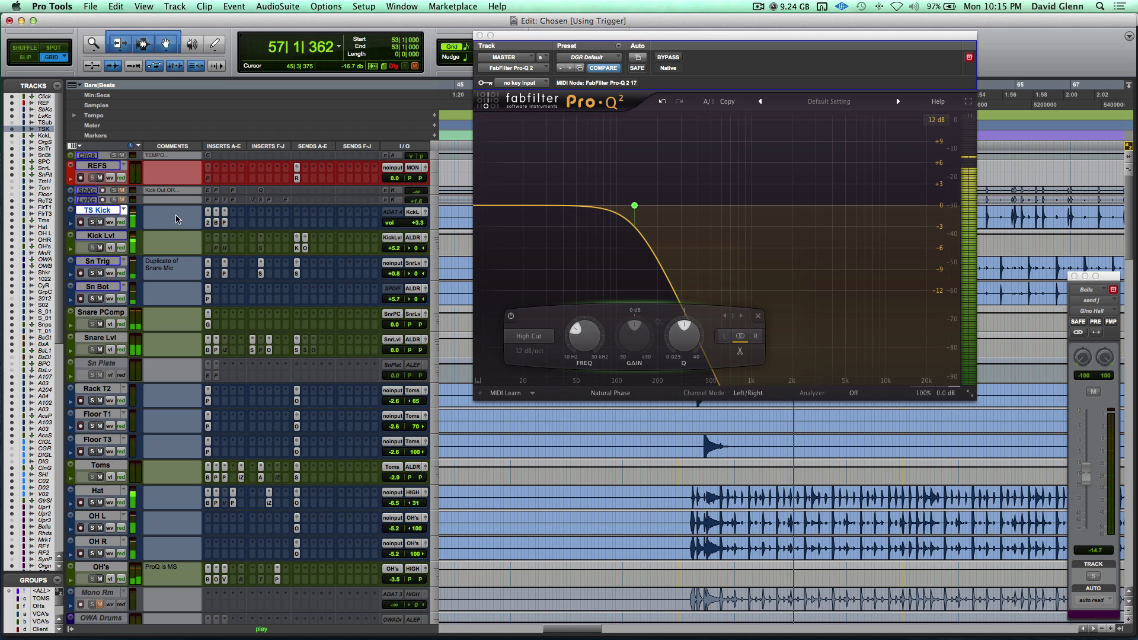
{"action": "key", "text": "space"}
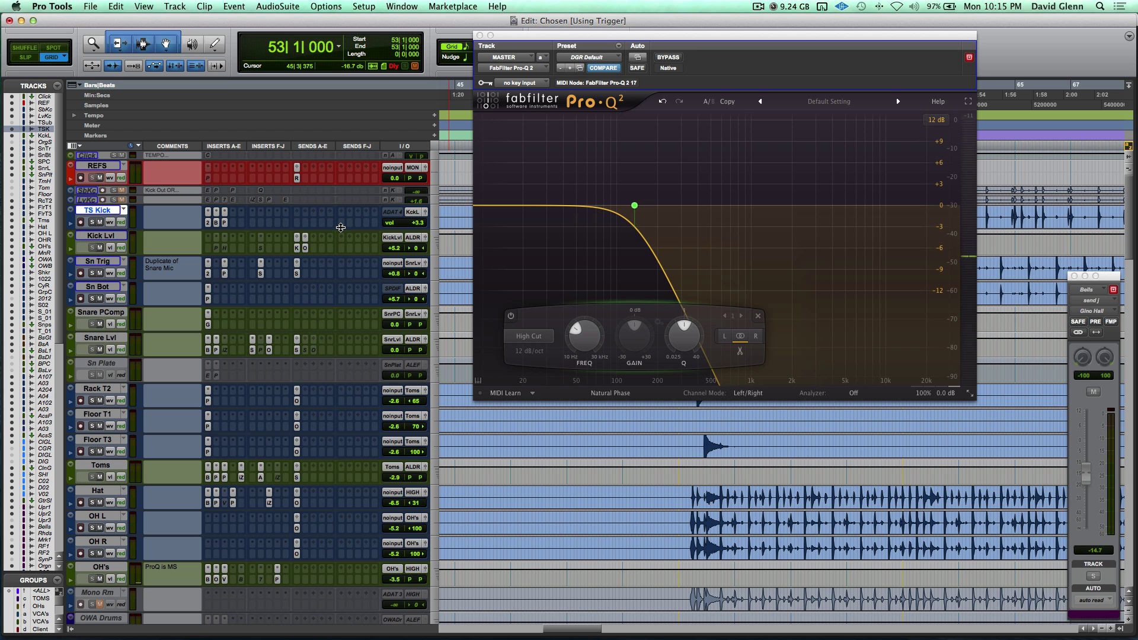
Step: Close the TS Kick's Trigger 2 window and play the reference song "03 The Woman I Love" from its start on the REFS track
{"action": "left_click", "coordinate": [209, 223]}
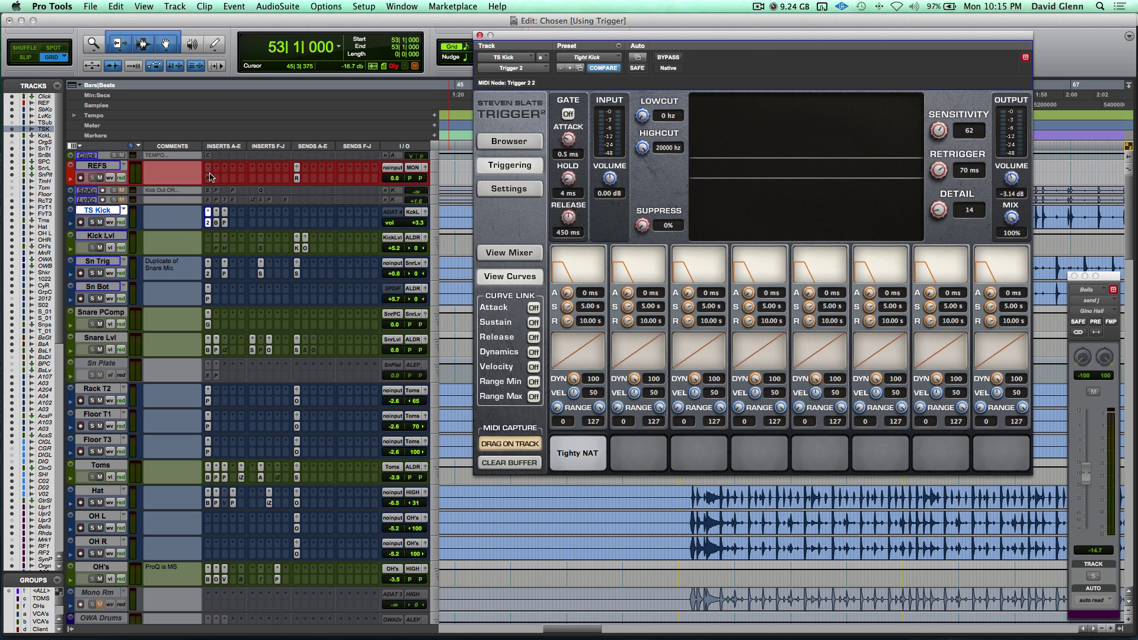
{"action": "left_click", "coordinate": [479, 36]}
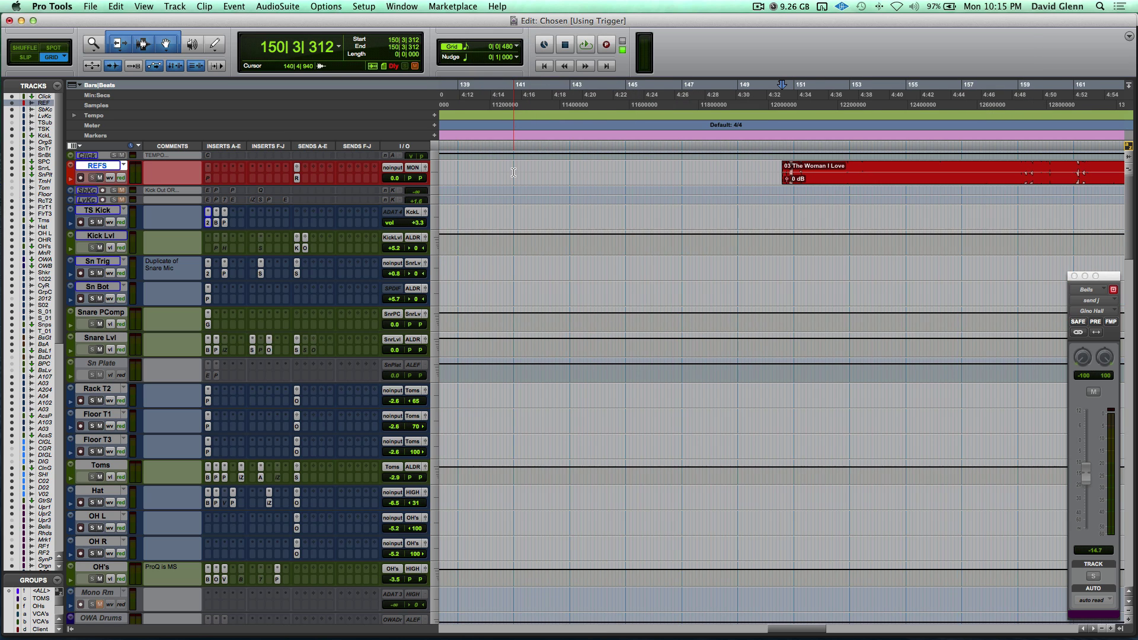
{"action": "scroll", "coordinate": [514, 172], "scroll_direction": "right", "scroll_amount": 5}
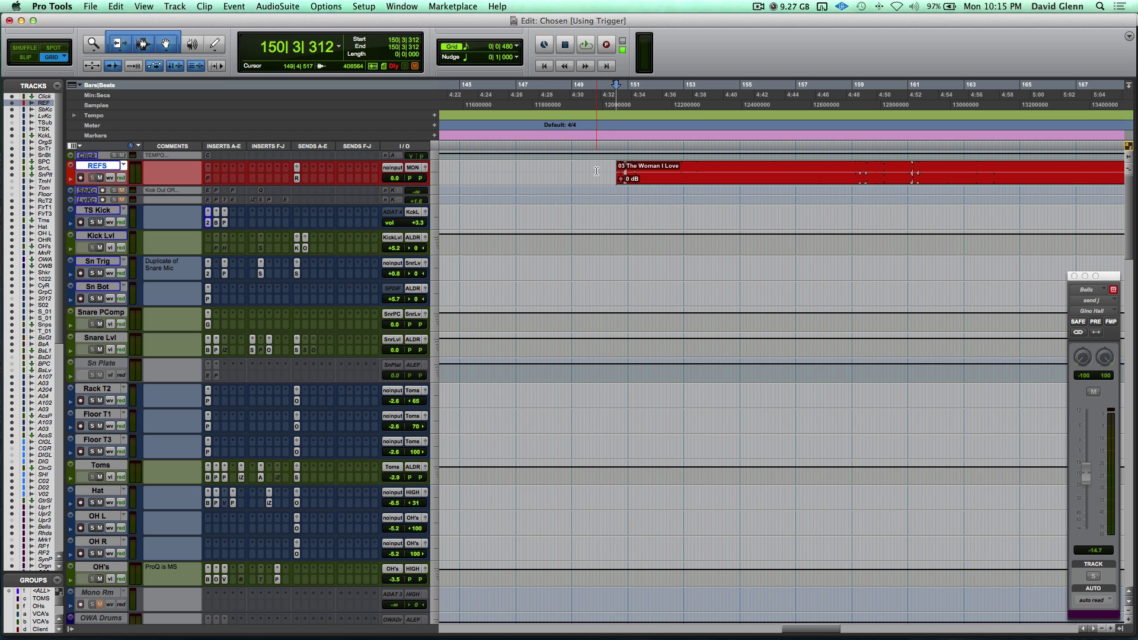
{"action": "key", "text": "space"}
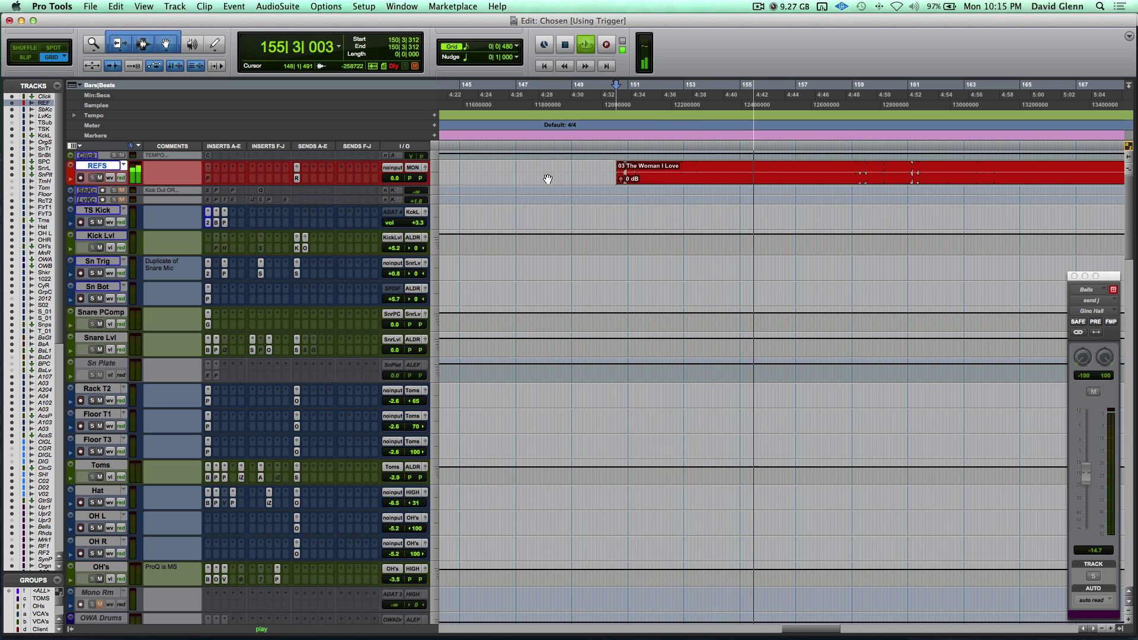
{"action": "key", "text": "space"}
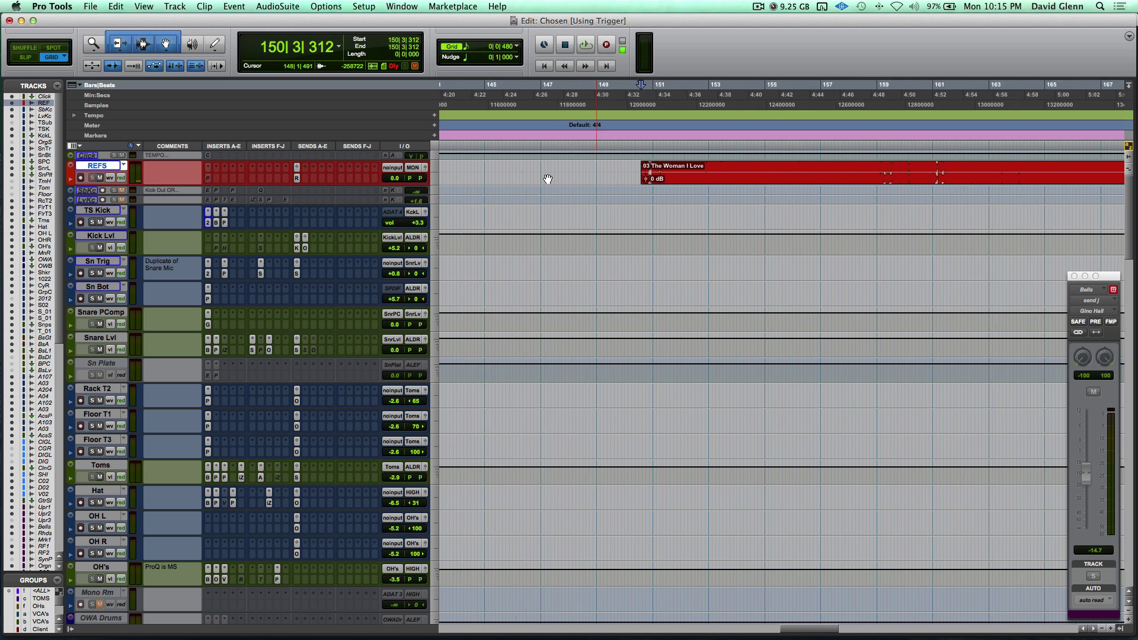
{"action": "scroll", "coordinate": [548, 179], "scroll_direction": "left", "scroll_amount": 20}
{"action": "key", "text": "r"}
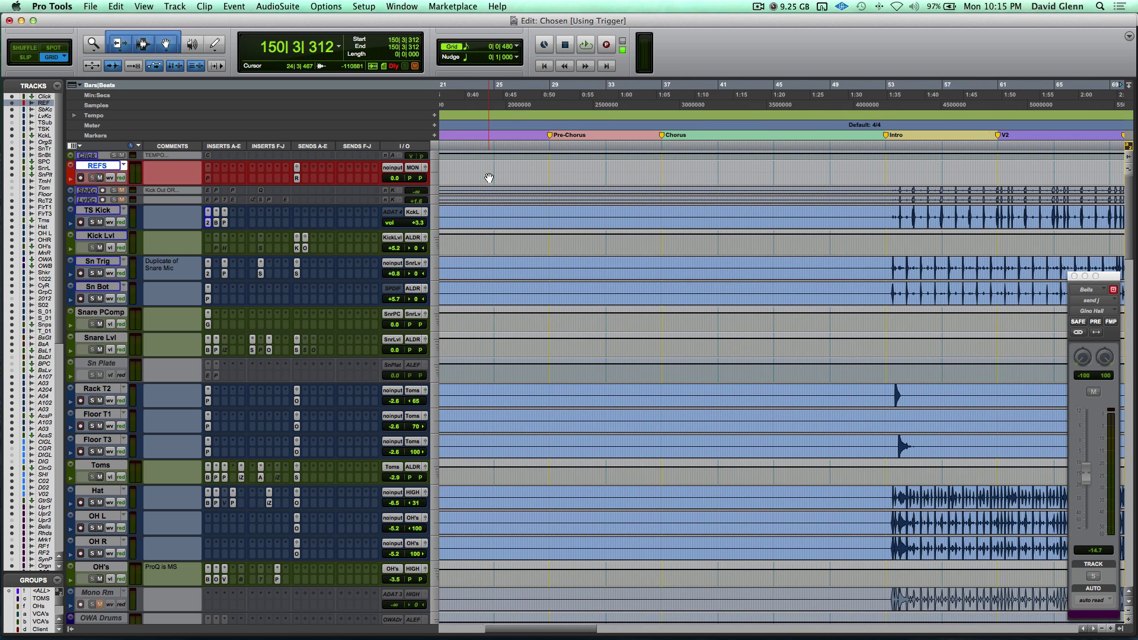
Step: Place the playback start at bar 53, open Trigger 2 on the TS Kick track and play the mix with the kick sample at full length
{"action": "scroll", "coordinate": [489, 178], "scroll_direction": "right", "scroll_amount": 5}
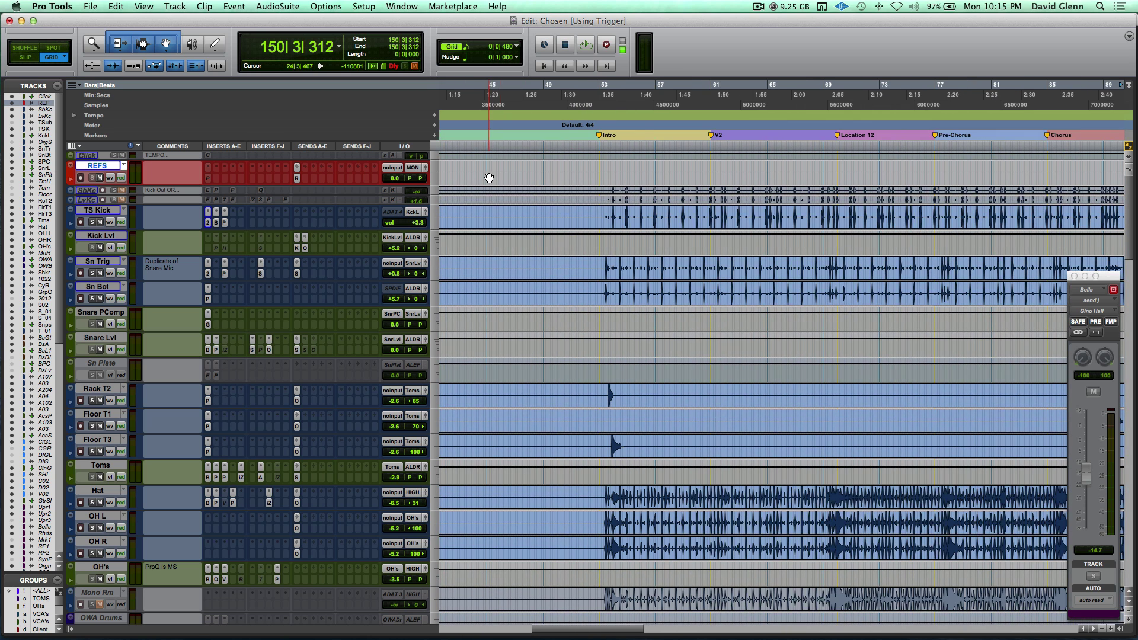
{"action": "left_click", "coordinate": [599, 216]}
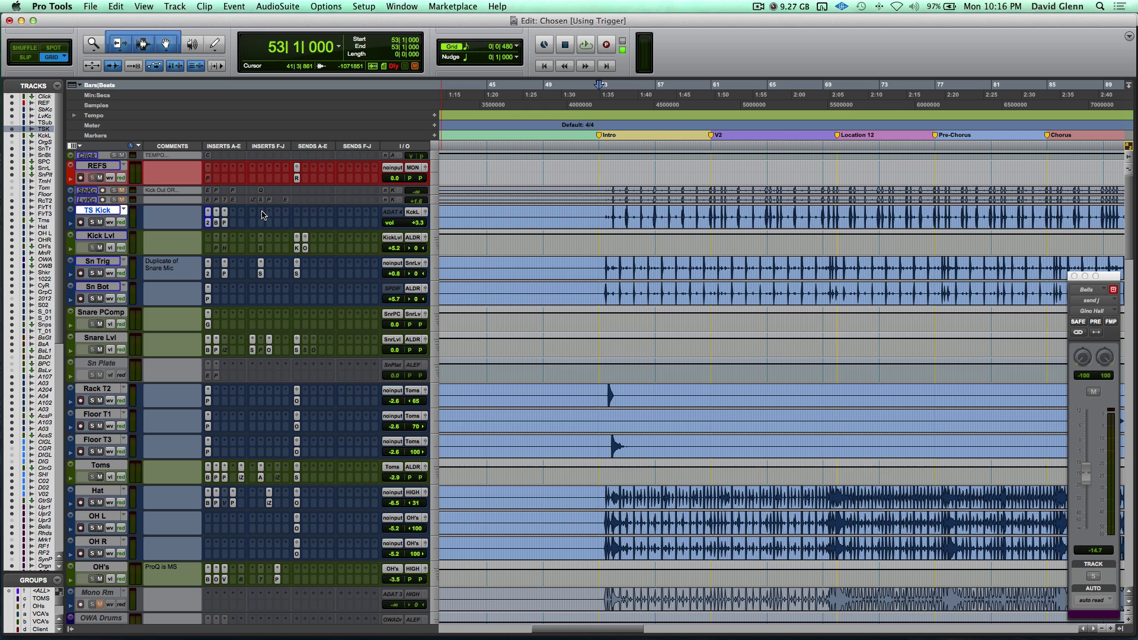
{"action": "left_click", "coordinate": [207, 223]}
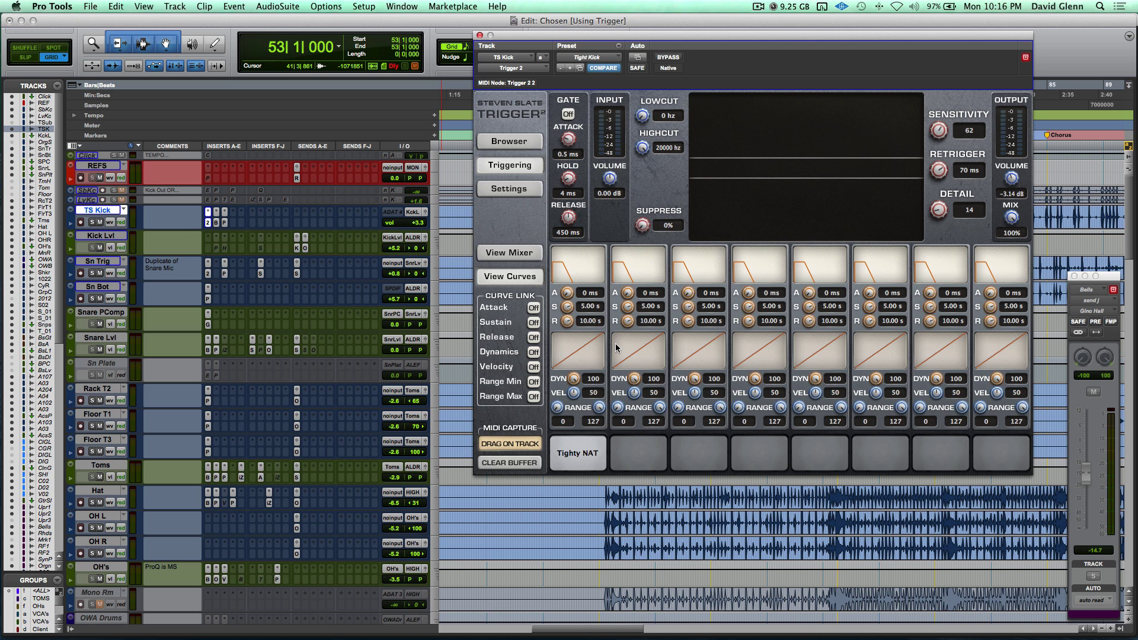
{"action": "key", "text": "space"}
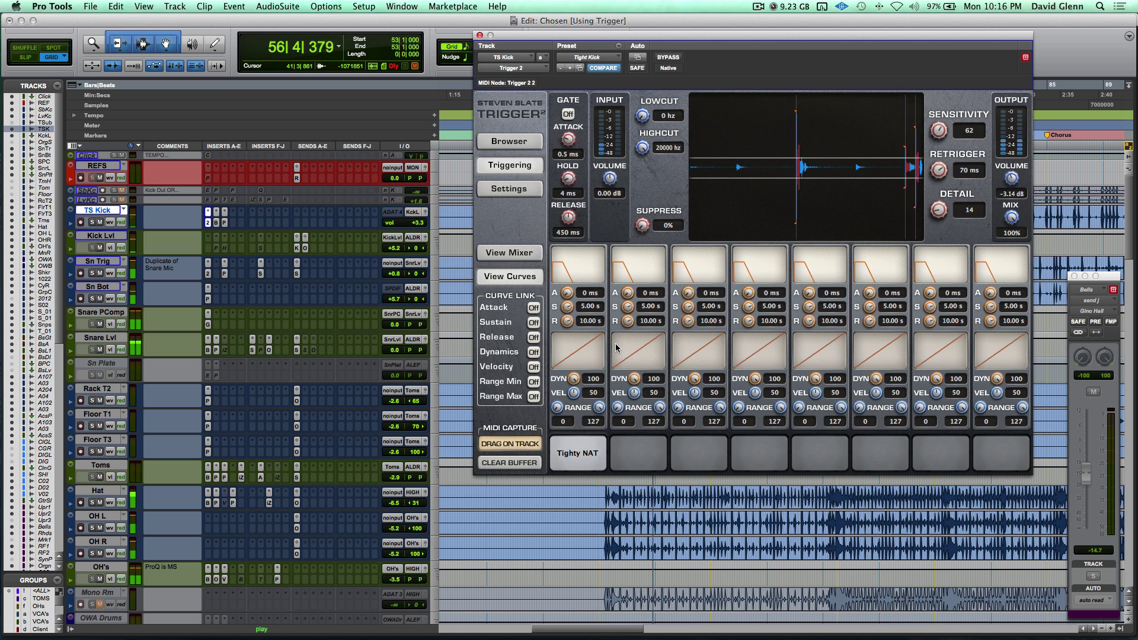
{"action": "key", "text": "space"}
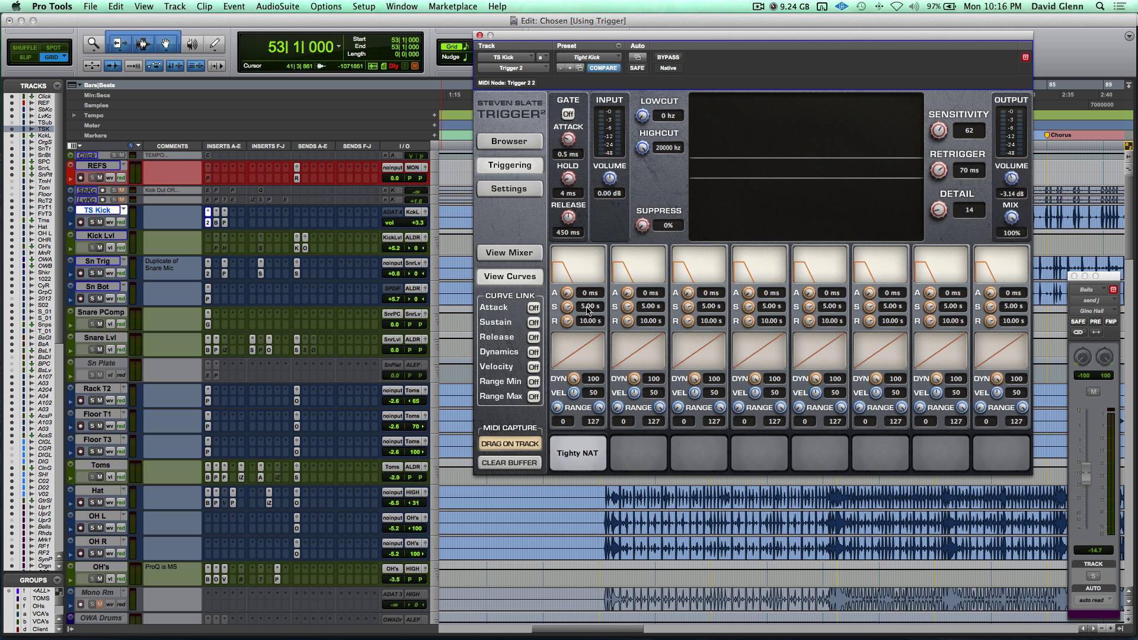
Step: Shorten the Tighty NAT sample's envelope to a sustain of 0.06 s and a release of 0.07 s
{"action": "left_click", "coordinate": [587, 308]}
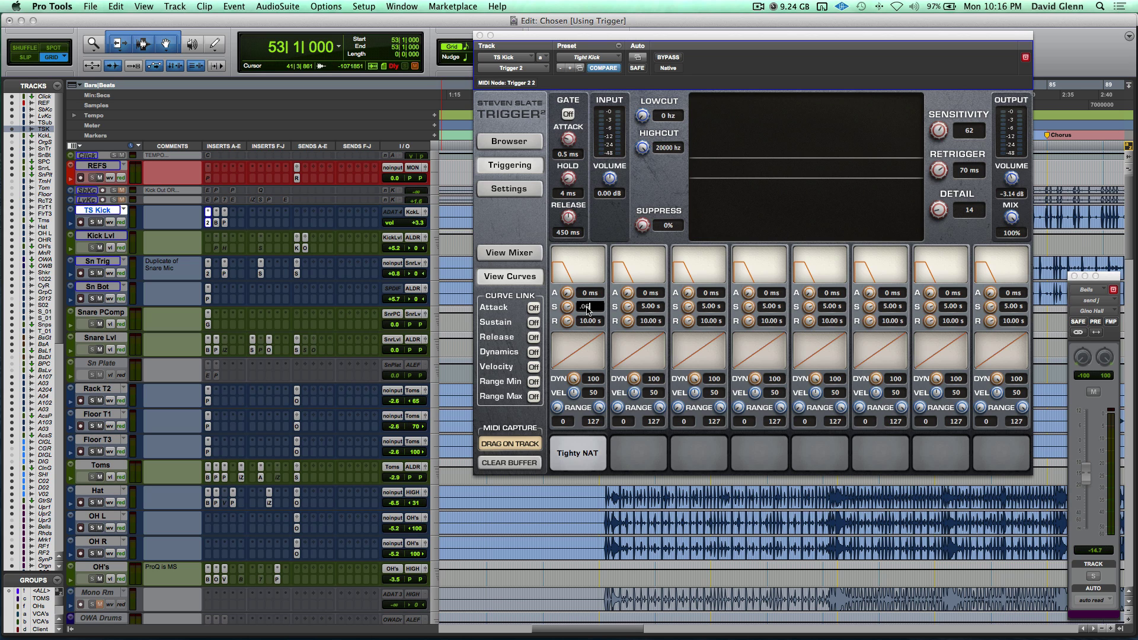
{"action": "key", "text": "Return"}
{"action": "left_click", "coordinate": [589, 321]}
{"action": "type", "text": ".07"}
{"action": "key", "text": "Return"}
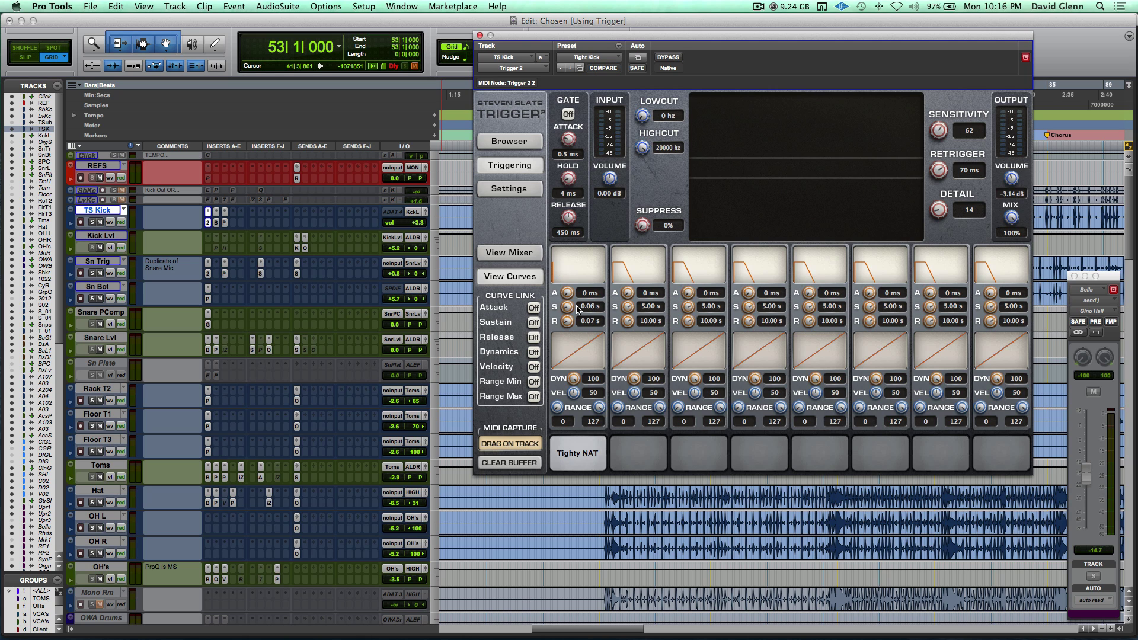
Step: While playing from bar 53, raise the Tighty NAT sample's release to 0.13 s and reset its sustain and release to their defaults
{"action": "key", "text": "space"}
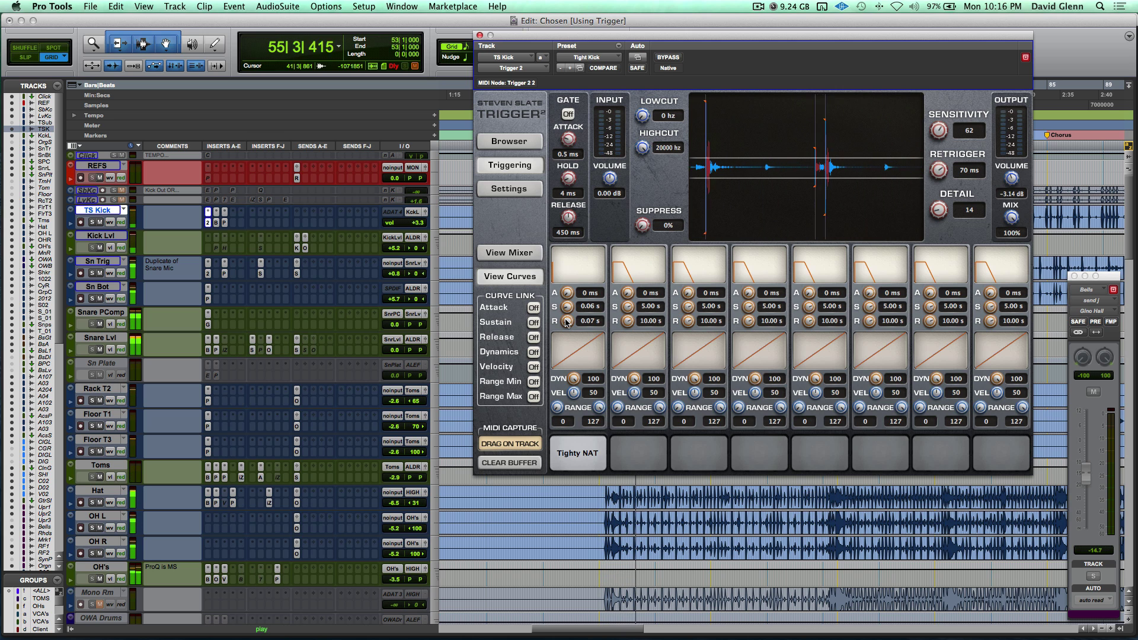
{"action": "left_click_drag", "start_coordinate": [566, 321], "coordinate": [566, 318]}
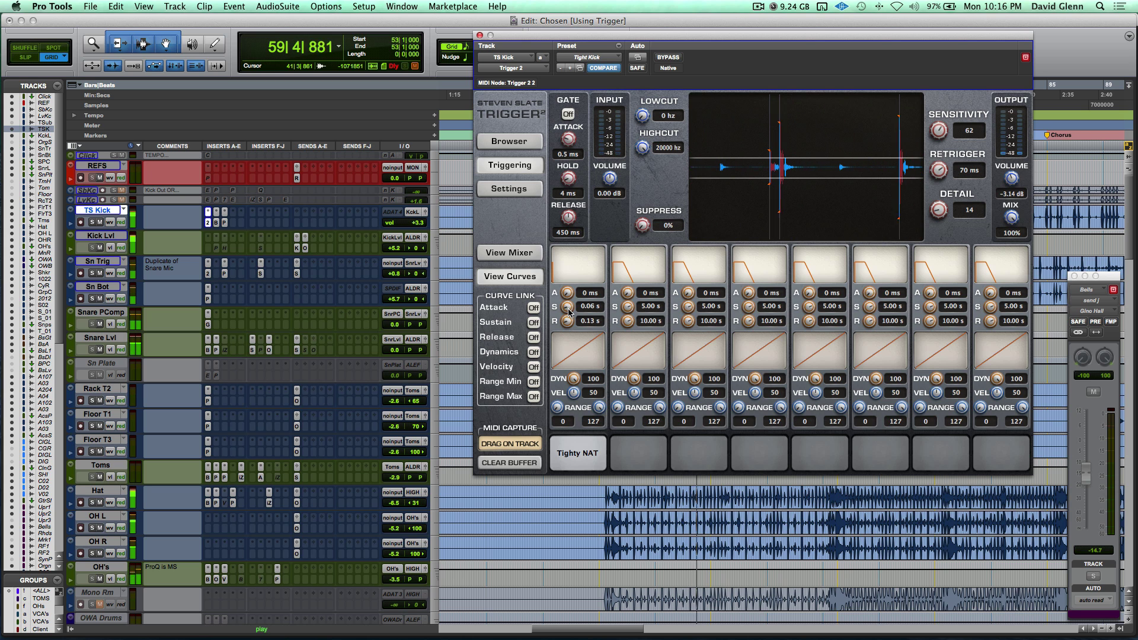
{"action": "left_click", "coordinate": [568, 309], "text": "alt"}
{"action": "left_click", "coordinate": [572, 323], "text": "alt"}
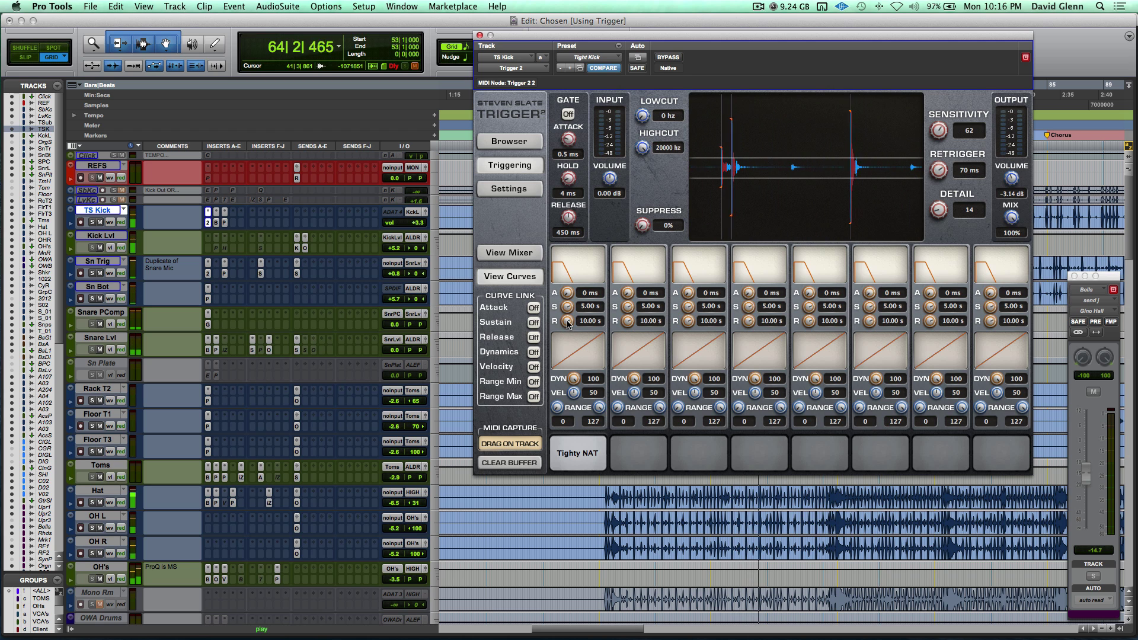
Step: Set the Tighty NAT sample's sustain to 0.06 s and its release to 0.07 s again during playback
{"action": "left_click", "coordinate": [591, 306]}
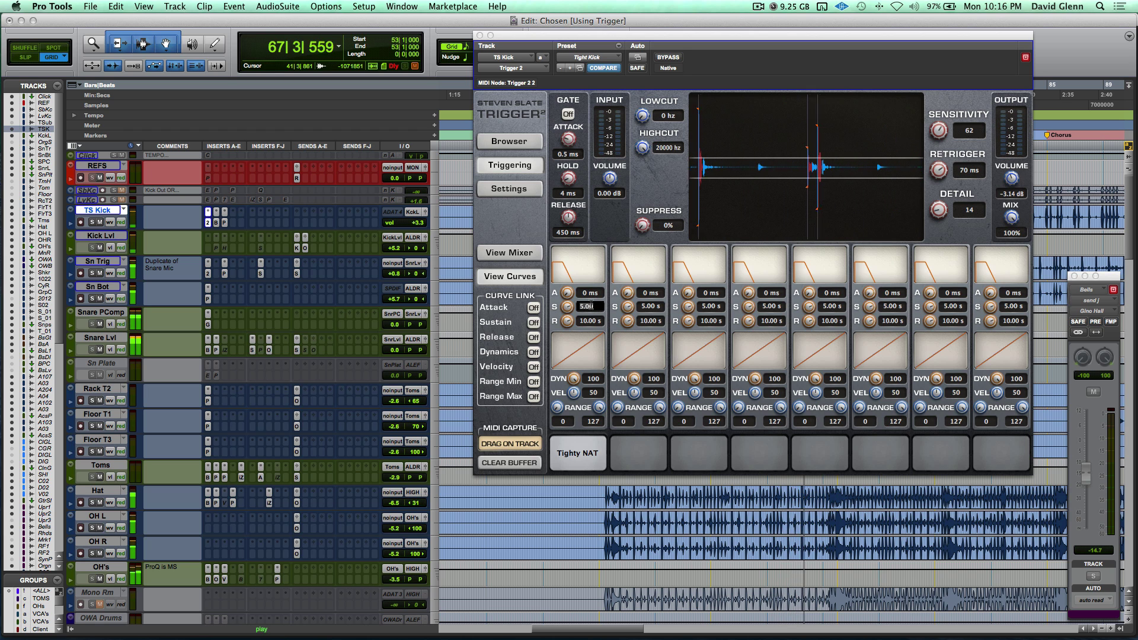
{"action": "type", "text": "0.06"}
{"action": "key", "text": "Return"}
{"action": "left_click", "coordinate": [582, 323]}
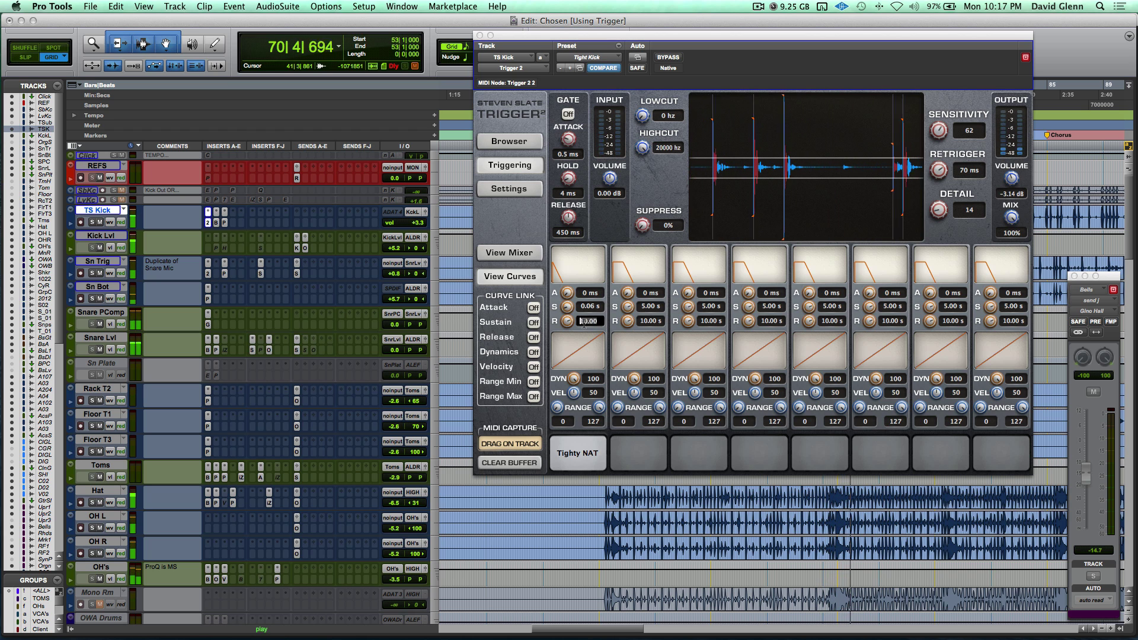
{"action": "type", "text": "0.07"}
{"action": "key", "text": "Return"}
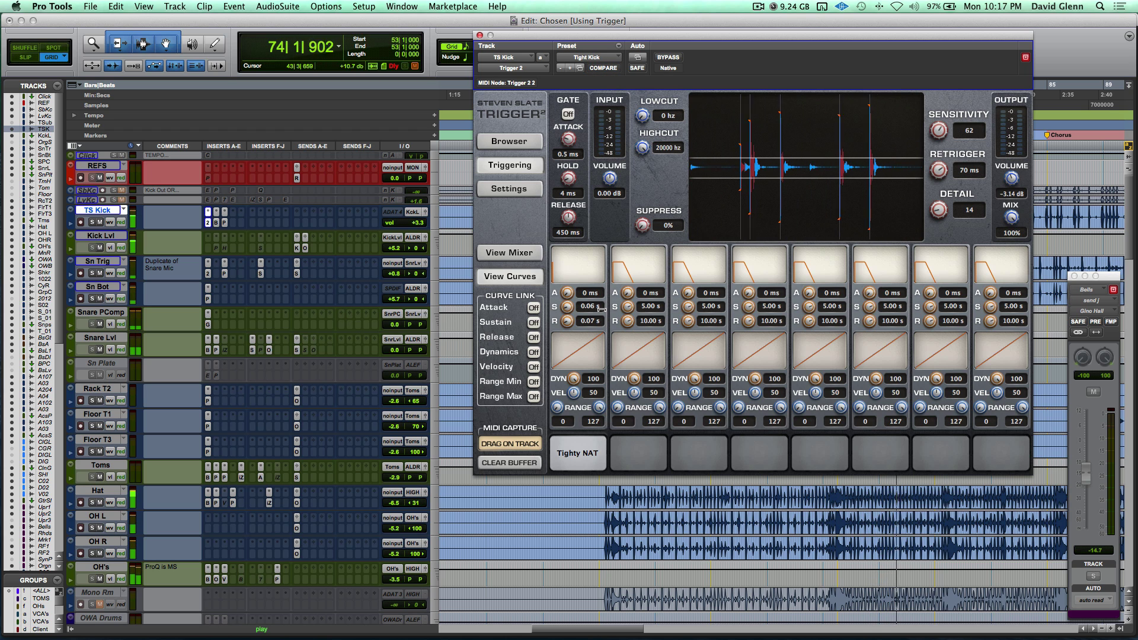
Step: Lengthen the Tighty NAT sample's sustain to 0.09 s, stop playback and close the Trigger 2 window
{"action": "left_click_drag", "start_coordinate": [566, 307], "coordinate": [565, 304]}
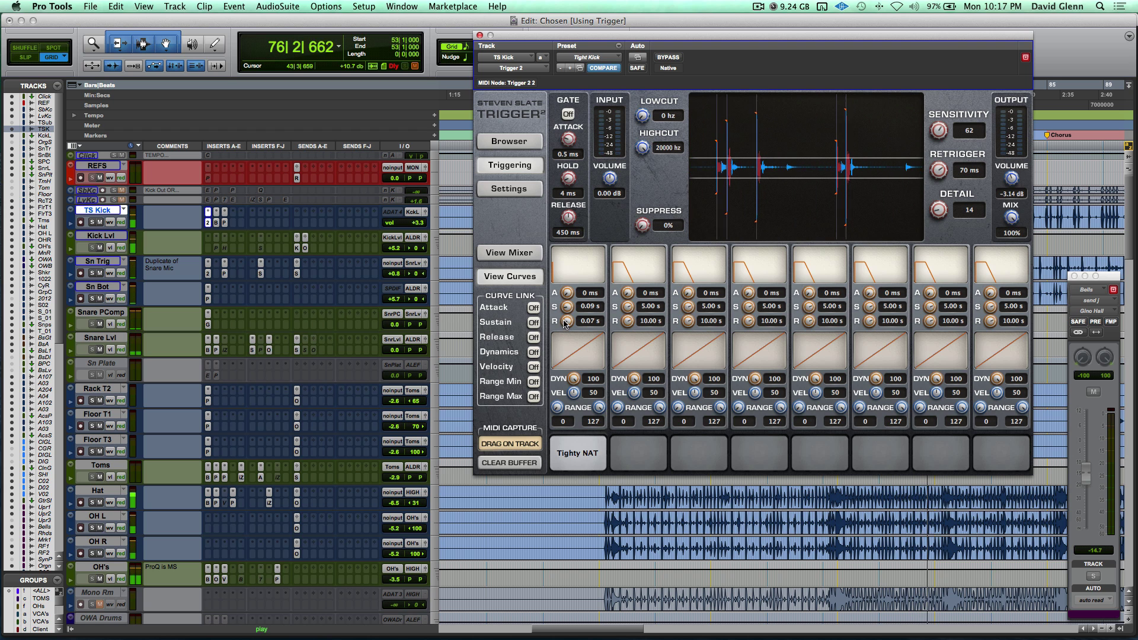
{"action": "key", "text": "space"}
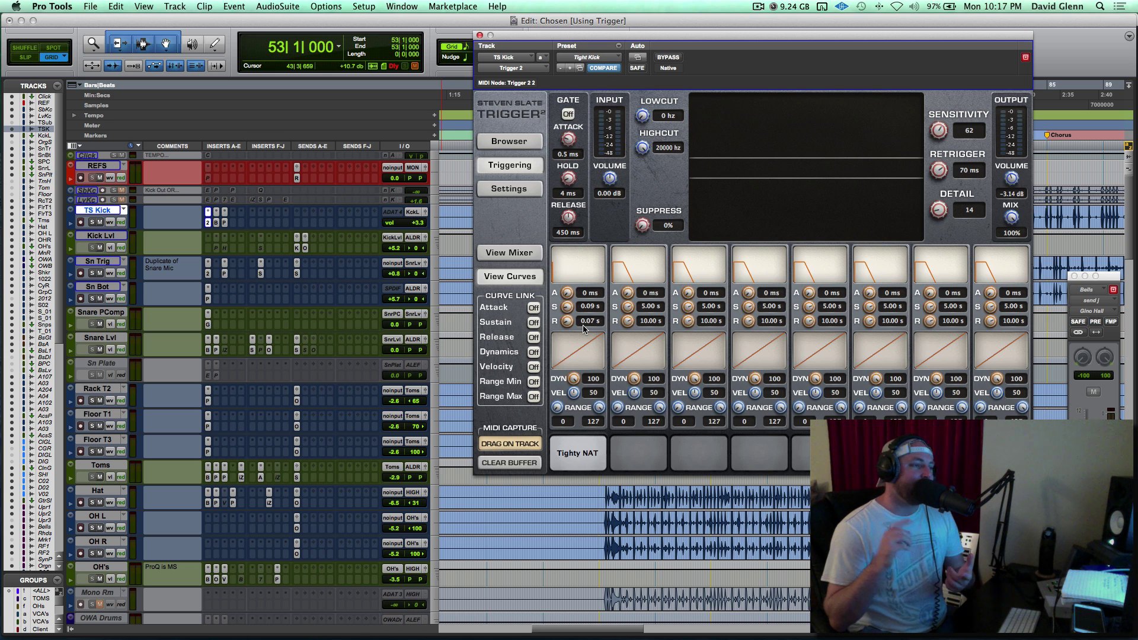
{"action": "left_click", "coordinate": [480, 36]}
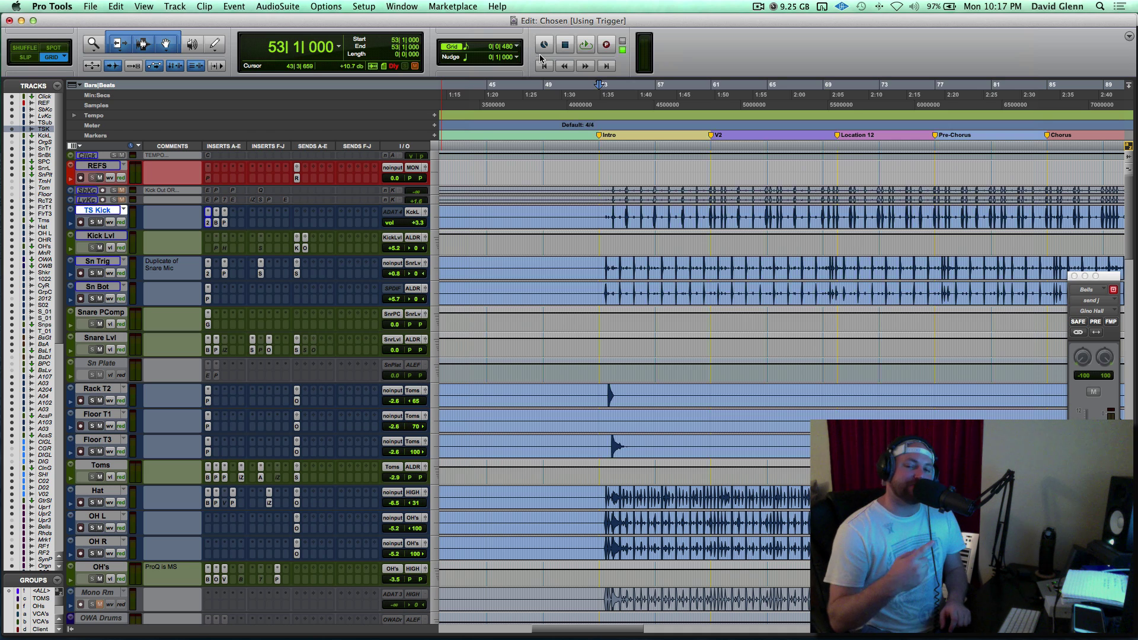